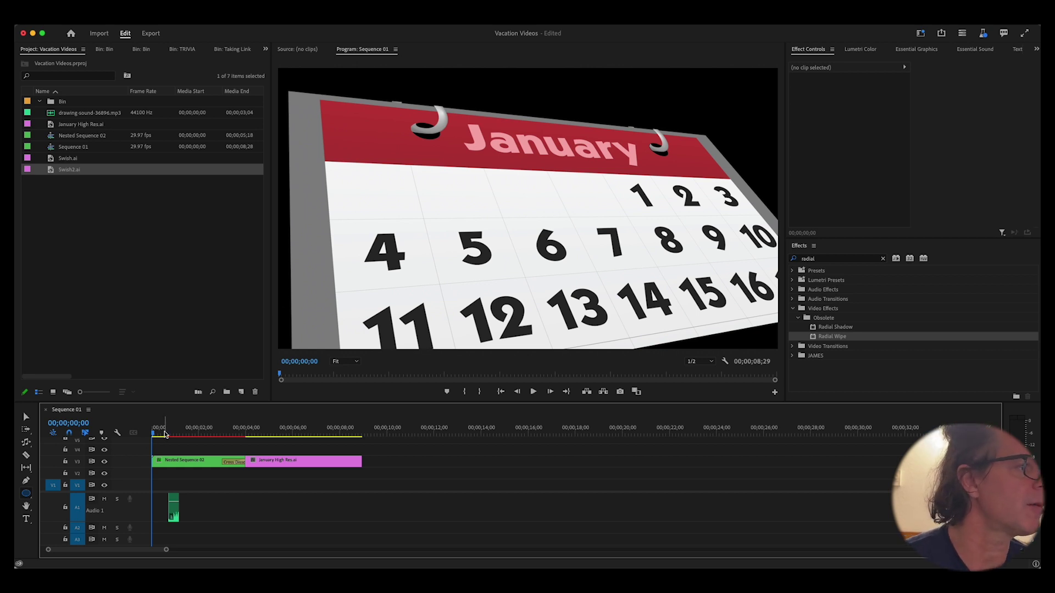
# Scrub and play the calendar animation to reach the bright close-up frame of the 7.
pyautogui.click(163, 434)
pyautogui.moveTo(164, 434); pyautogui.dragTo(158, 432)
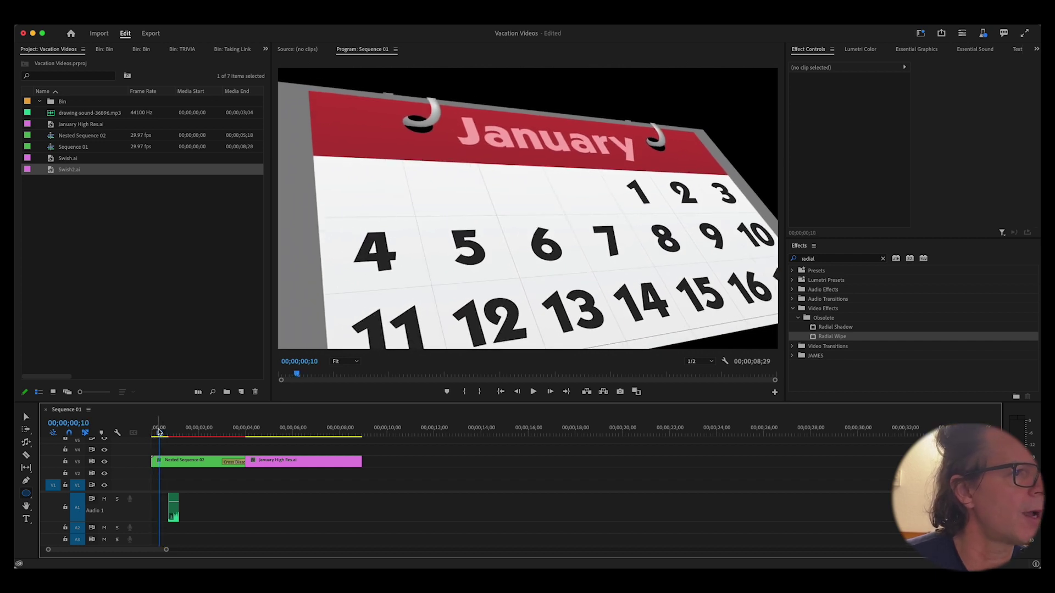
pyautogui.press('space')
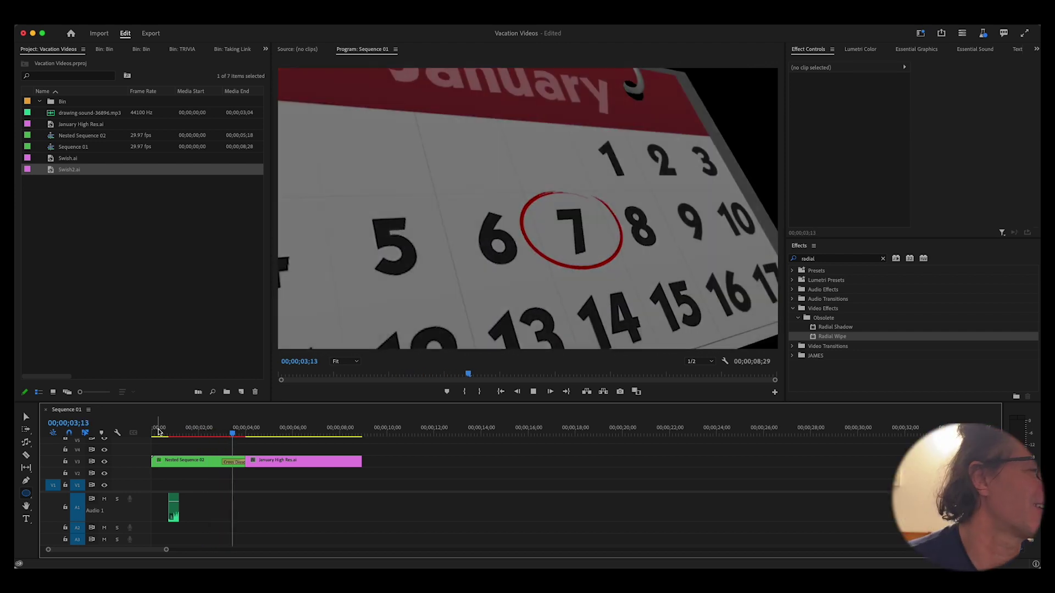
pyautogui.click(159, 432)
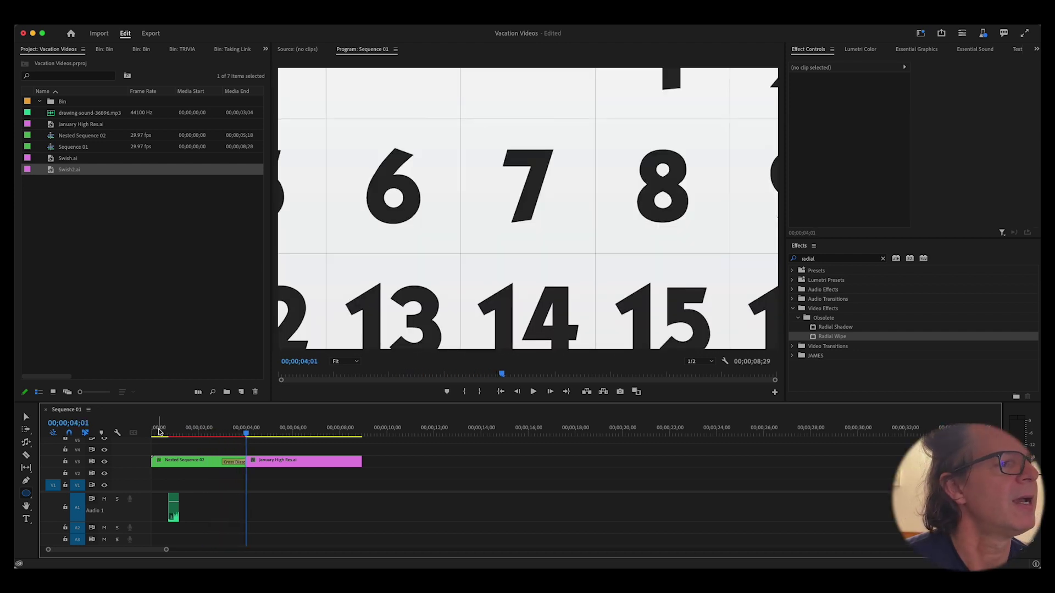
pyautogui.press('space')
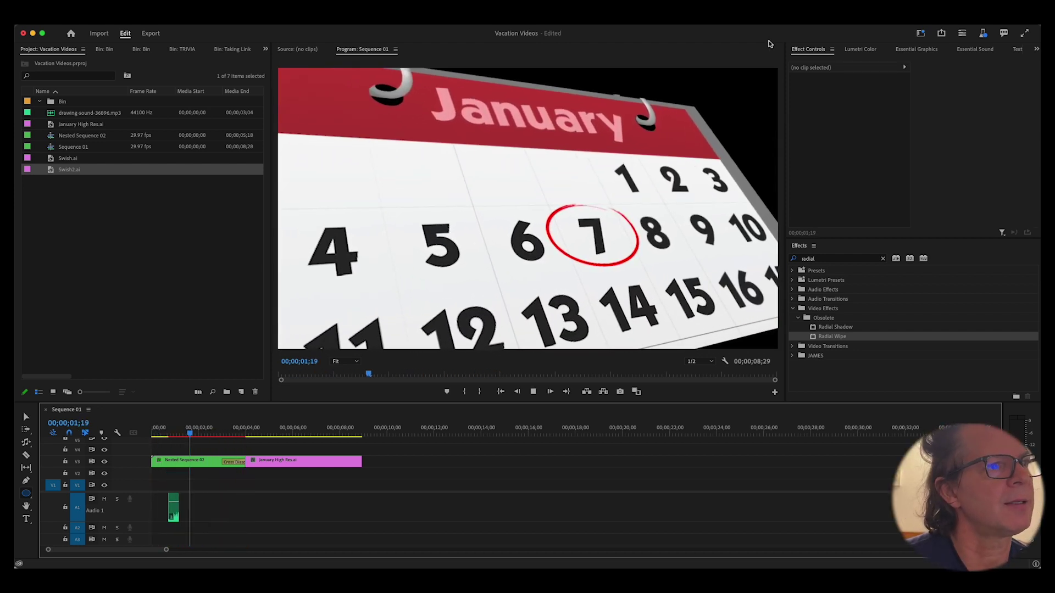
pyautogui.press('space')
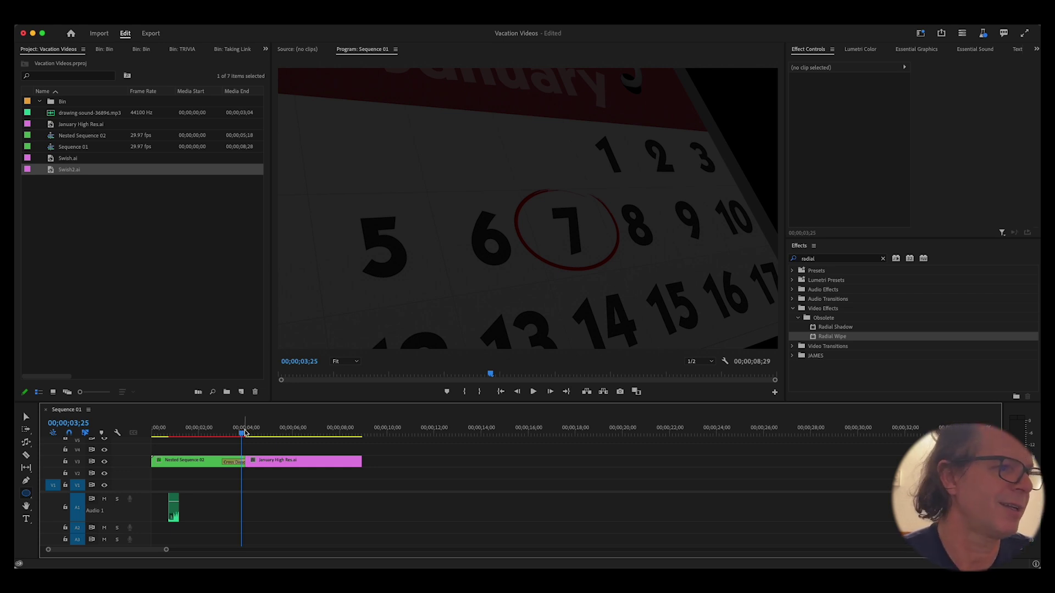
pyautogui.click(245, 433)
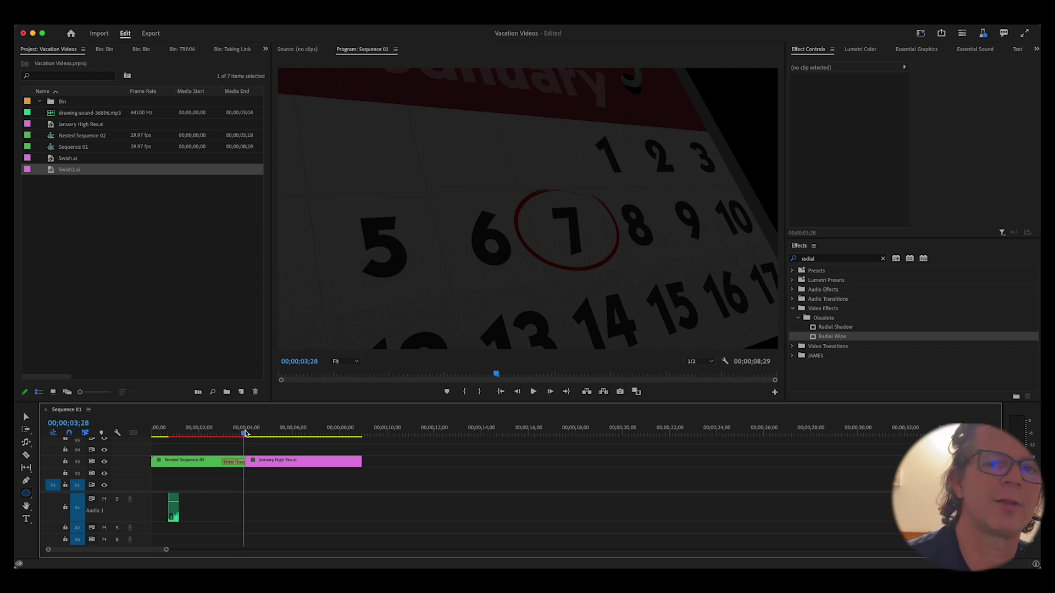
pyautogui.moveTo(245, 433); pyautogui.dragTo(267, 434)
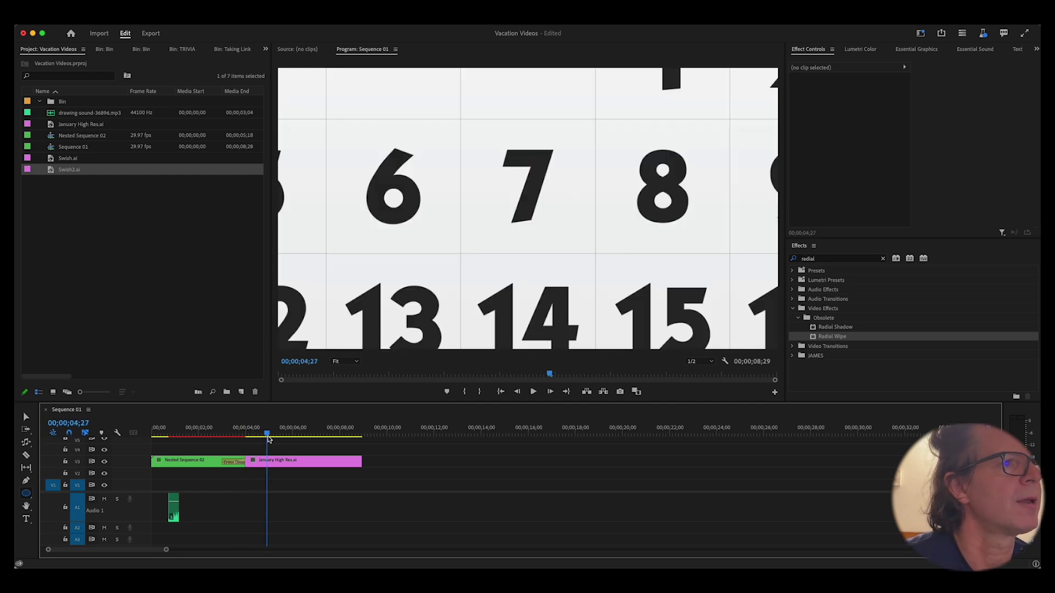
# Draw an ellipse around the 7 and nudge it to centre on the number.
pyautogui.click(24, 495)
pyautogui.moveTo(436, 129); pyautogui.dragTo(618, 256)
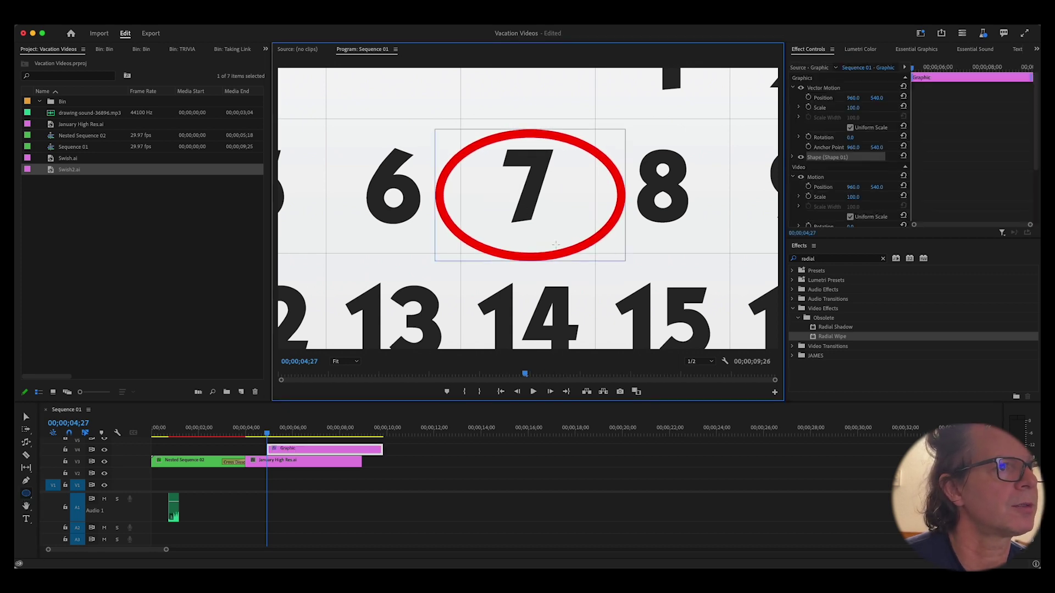
pyautogui.press('v')
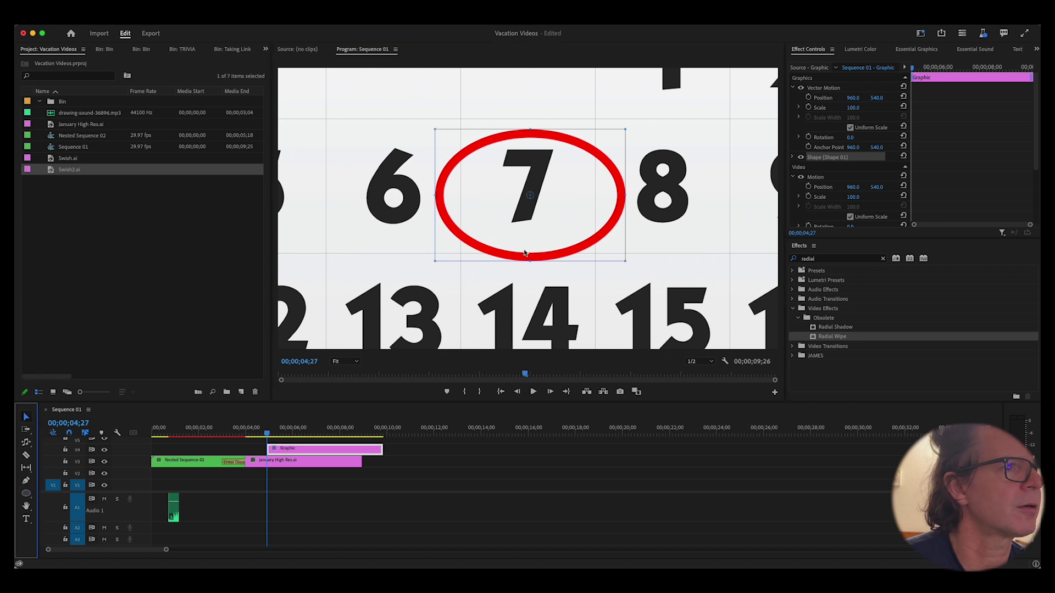
pyautogui.moveTo(520, 255); pyautogui.dragTo(516, 247)
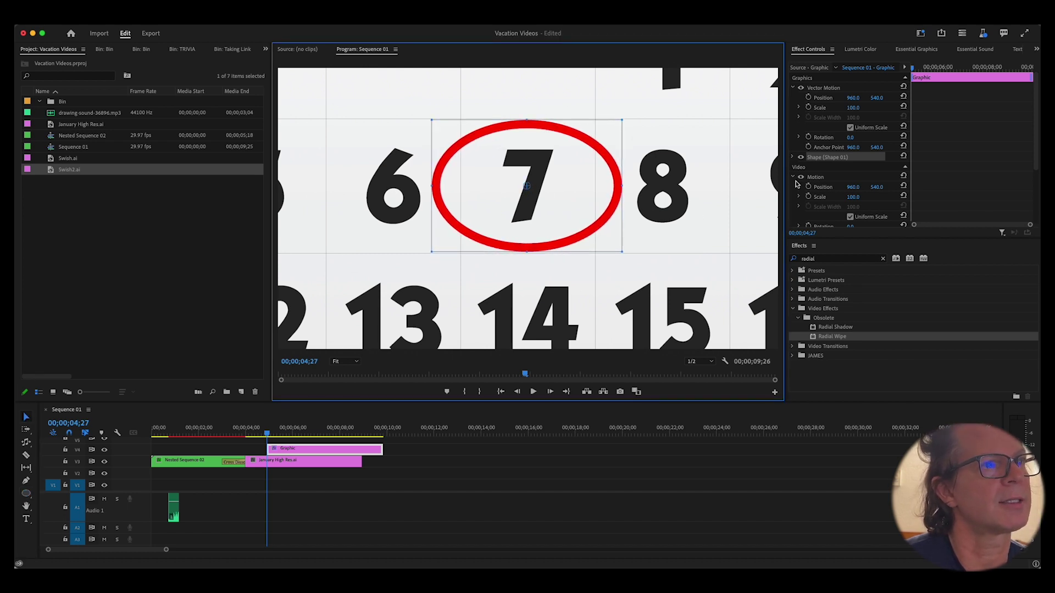
# Turn off the ellipse's fill so only its outline remains.
pyautogui.click(793, 158)
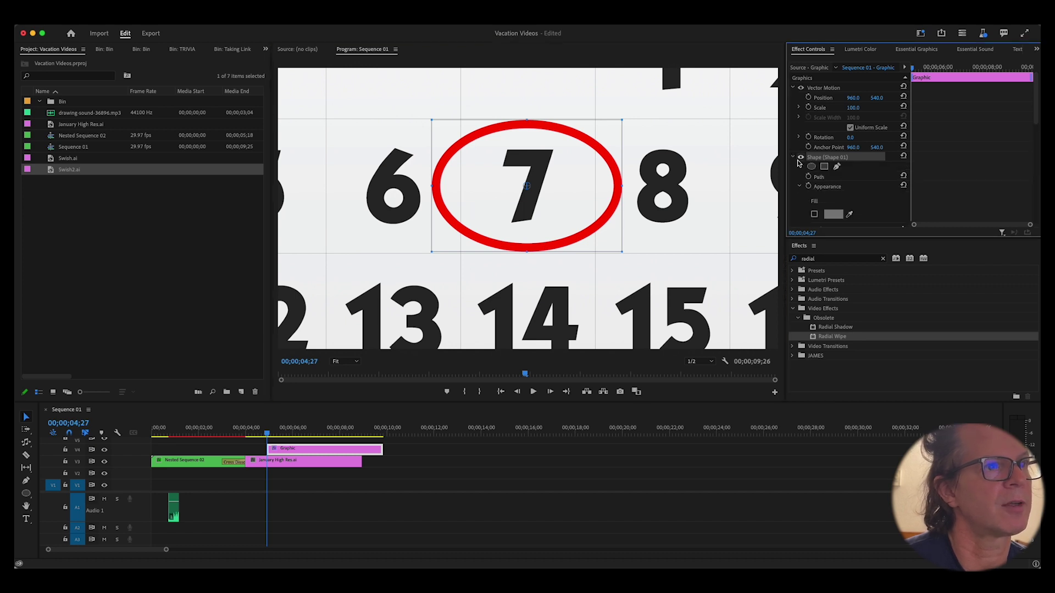
pyautogui.scroll(-2, 824, 191)
pyautogui.click(815, 176)
pyautogui.click(814, 177)
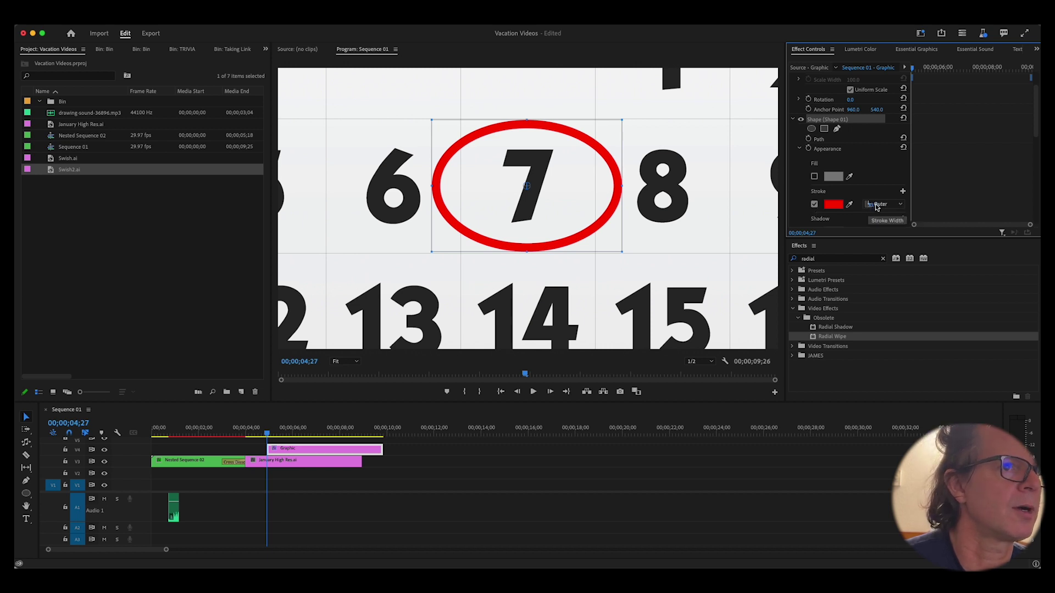
pyautogui.scroll(-3, 815, 206)
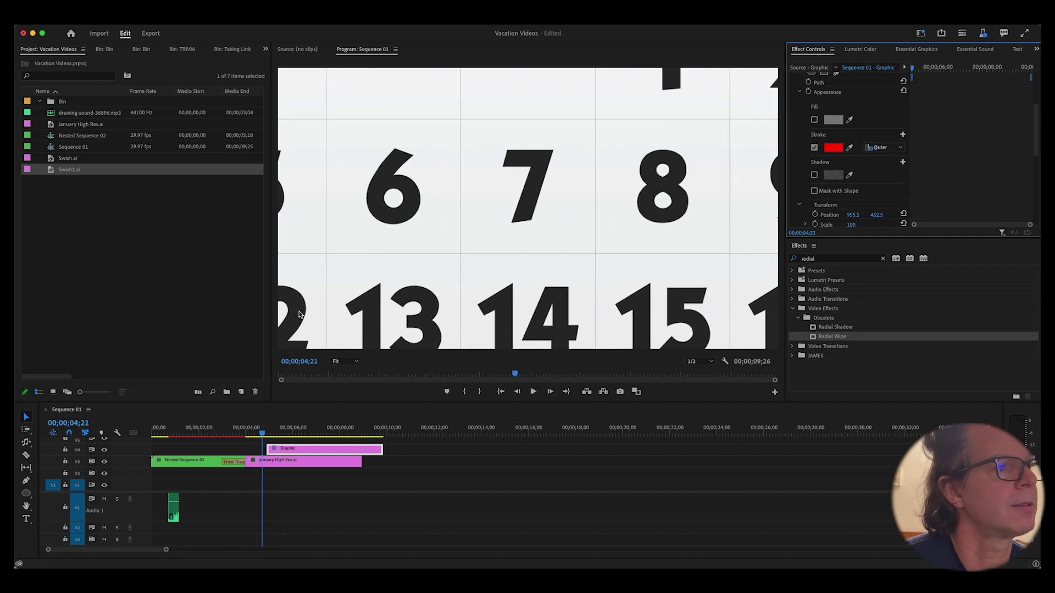
# Play back the sequence and stop on a frame showing the circle.
pyautogui.click(263, 430)
pyautogui.press('space')
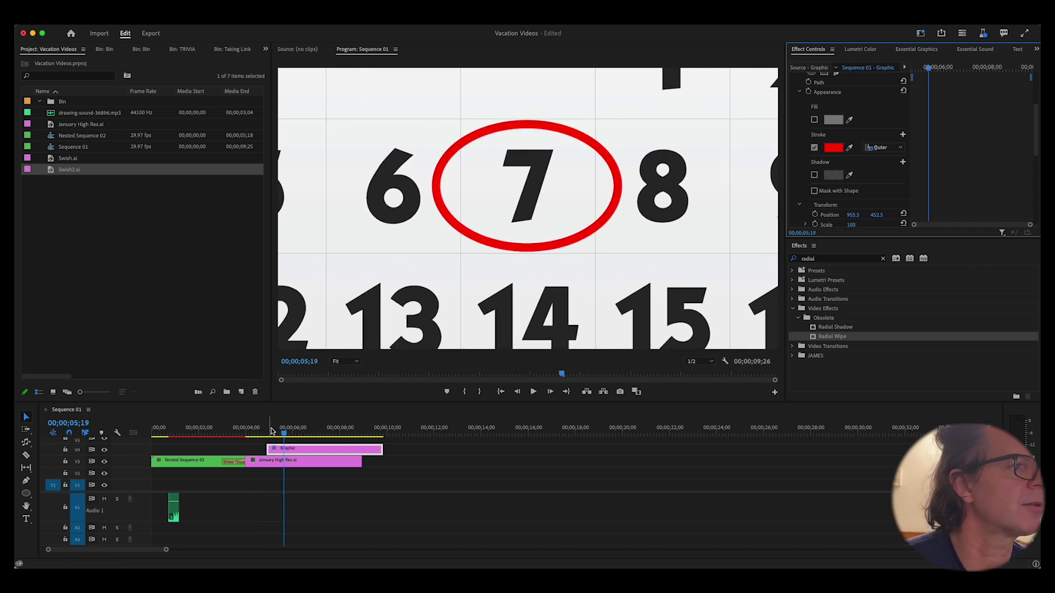
pyautogui.moveTo(269, 431); pyautogui.dragTo(276, 434)
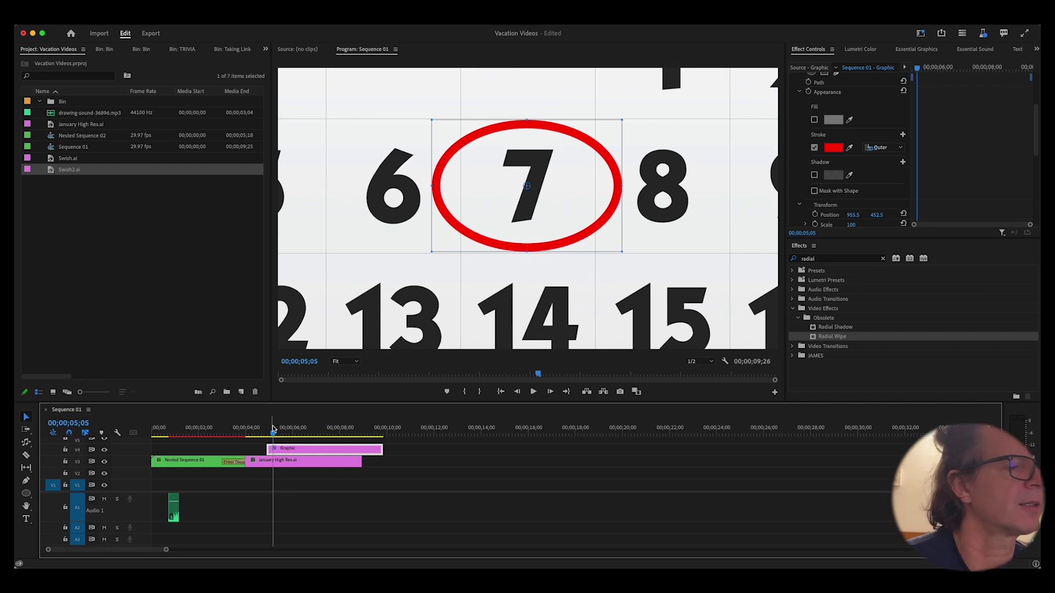
pyautogui.moveTo(276, 434); pyautogui.dragTo(269, 434)
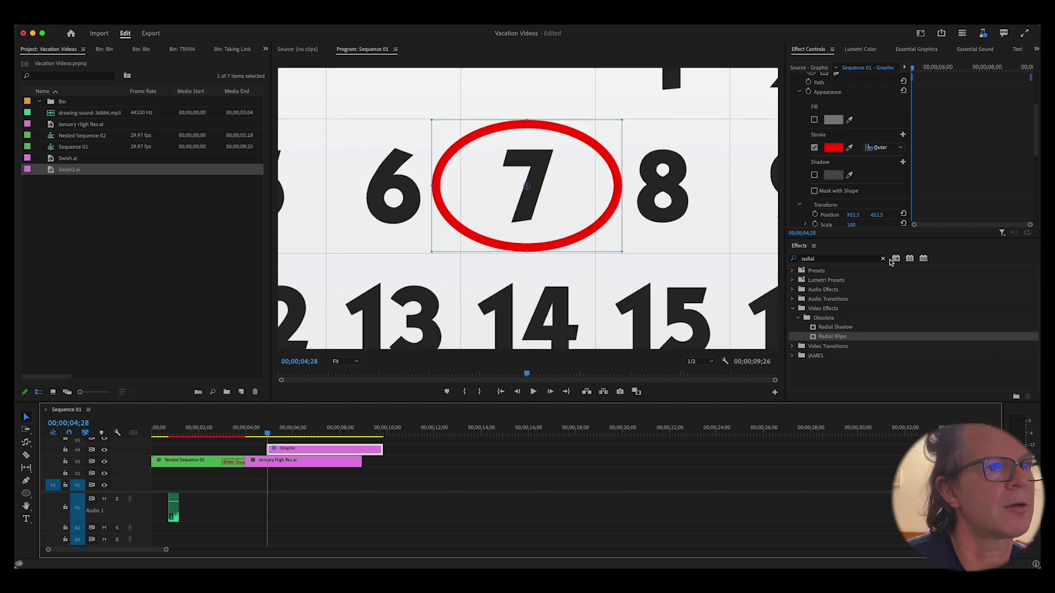
# Apply Radial Wipe to the ellipse graphic and test its Transition Completion.
pyautogui.click(817, 261)
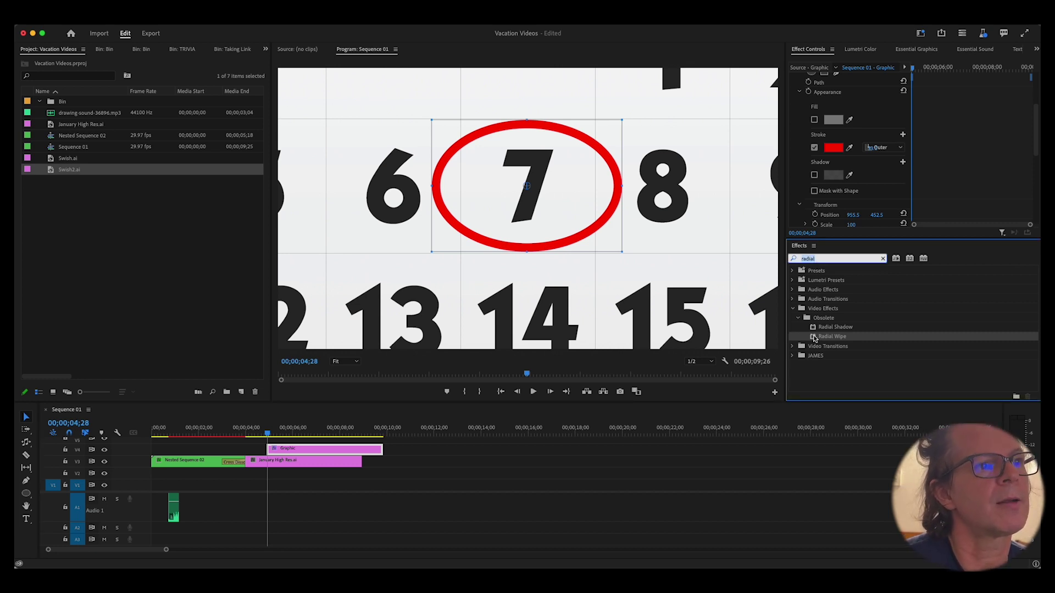
pyautogui.moveTo(815, 338); pyautogui.dragTo(846, 172)
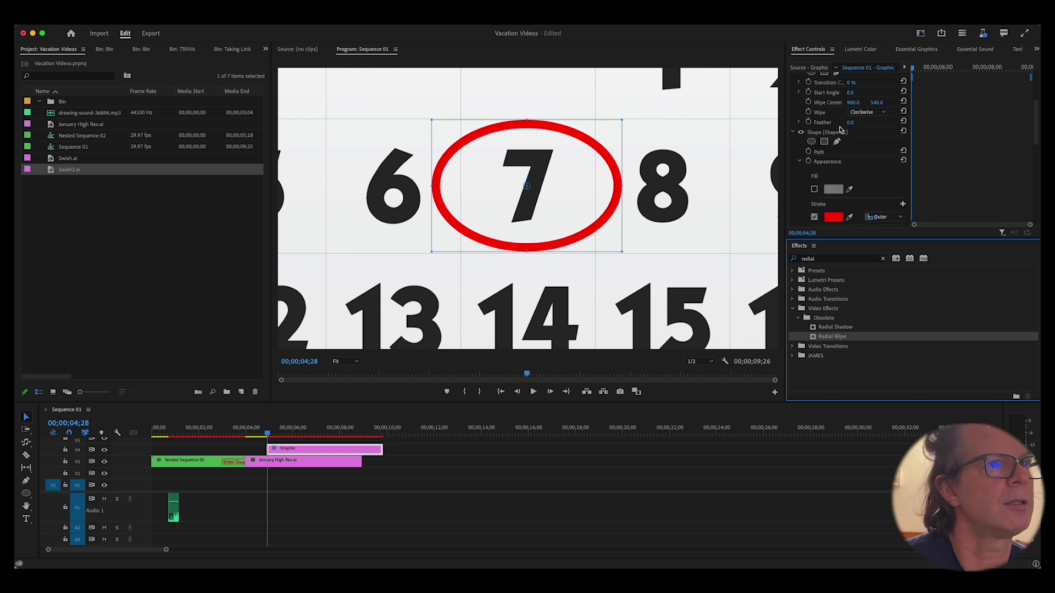
pyautogui.scroll(2, 840, 130)
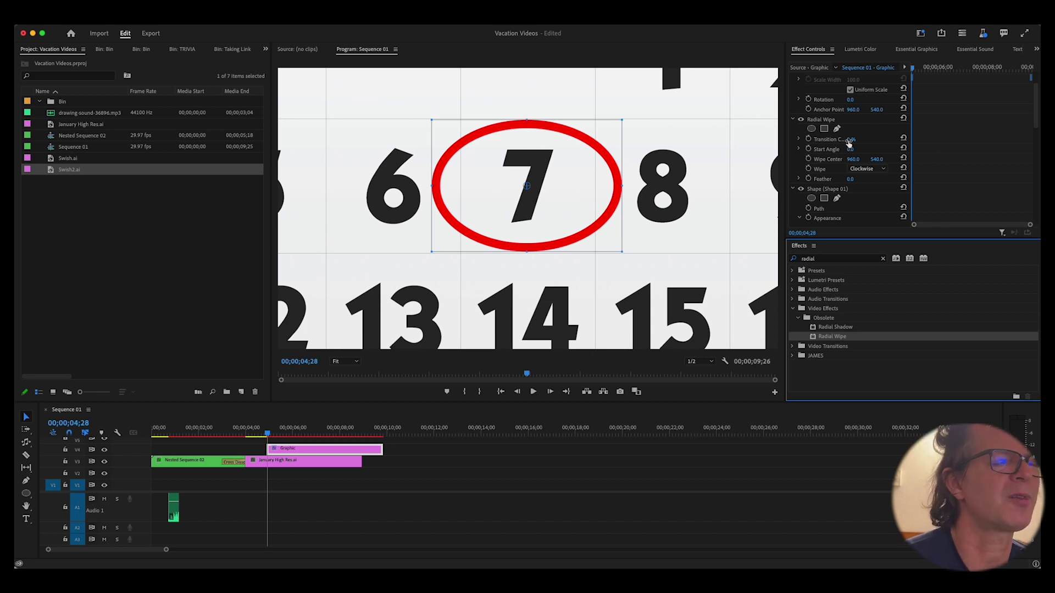
pyautogui.moveTo(850, 141); pyautogui.dragTo(905, 141)
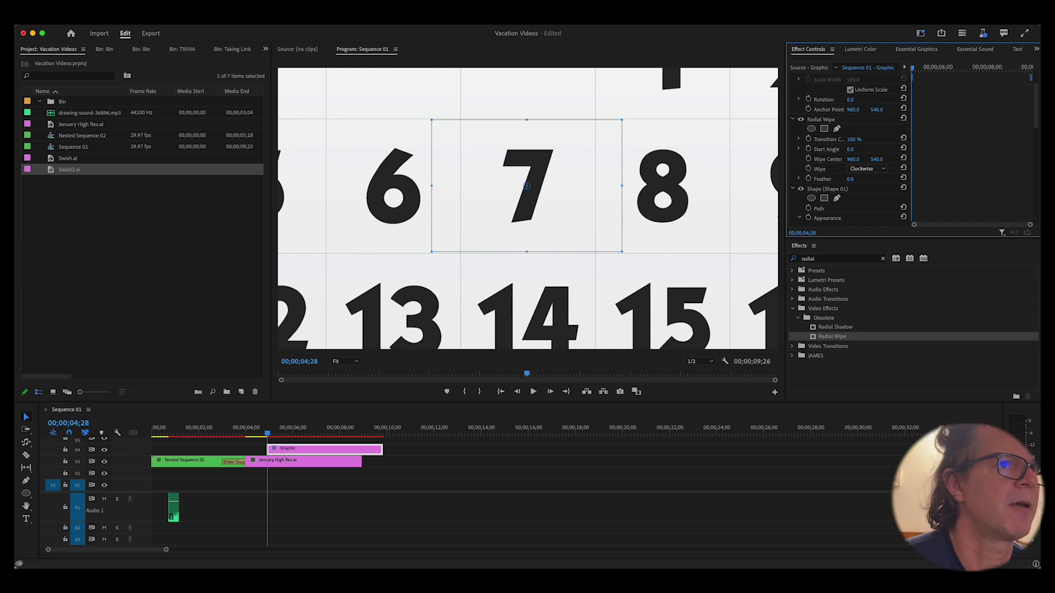
# Keyframe Transition Completion from 100% to 0% a few frames later, with Ease In on the last keyframe.
pyautogui.click(808, 140)
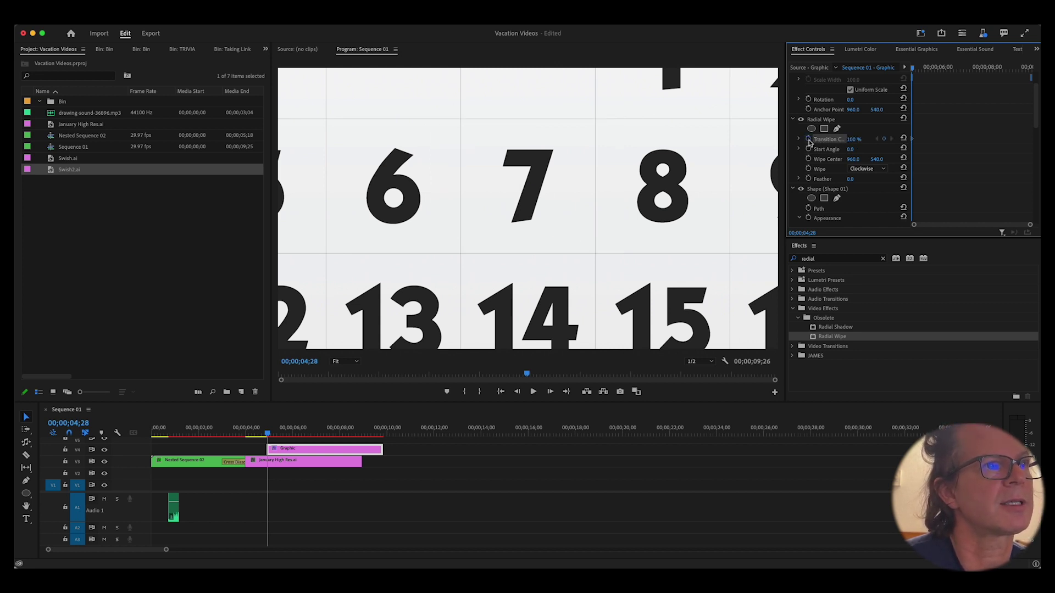
pyautogui.click(922, 68)
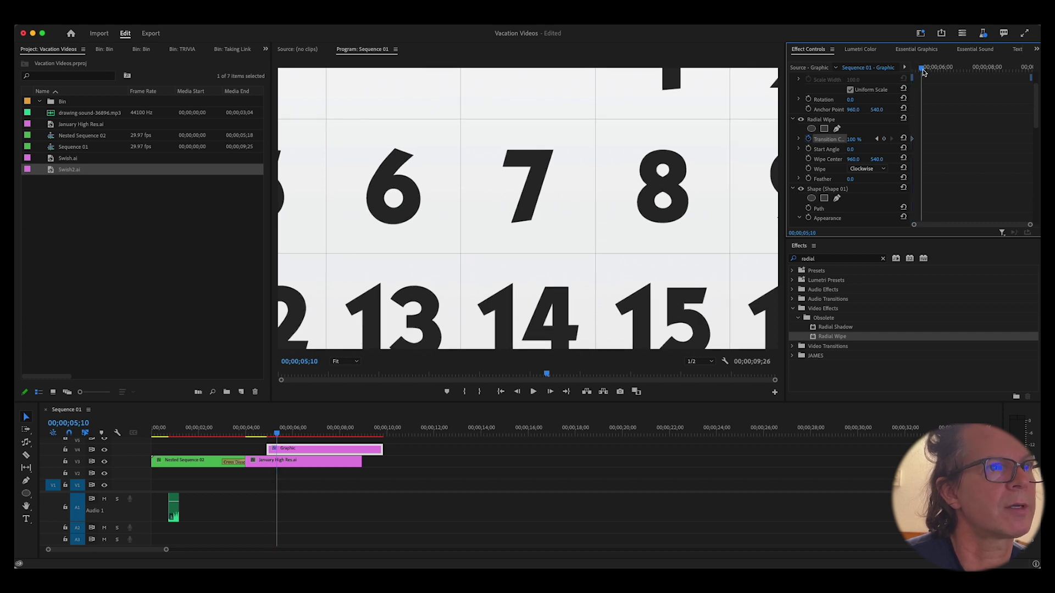
pyautogui.click(923, 72)
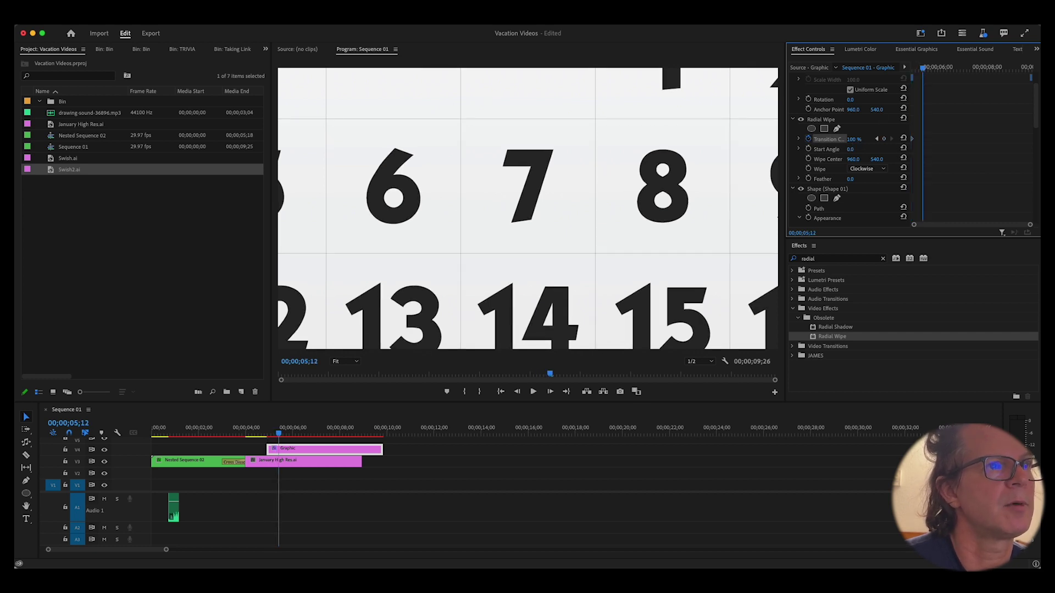
pyautogui.moveTo(854, 139); pyautogui.dragTo(799, 139)
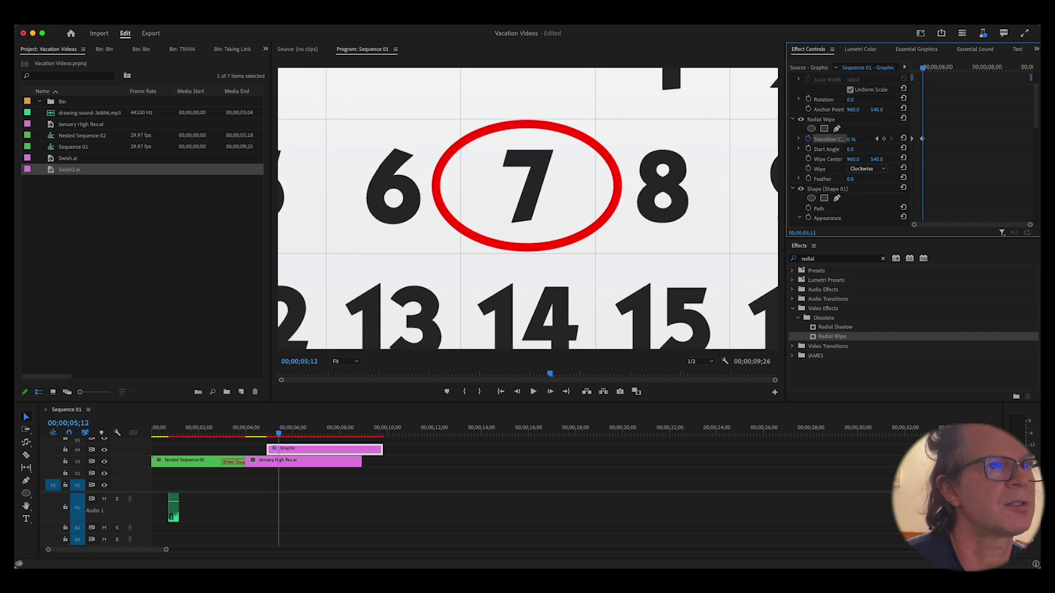
pyautogui.rightClick(922, 141)
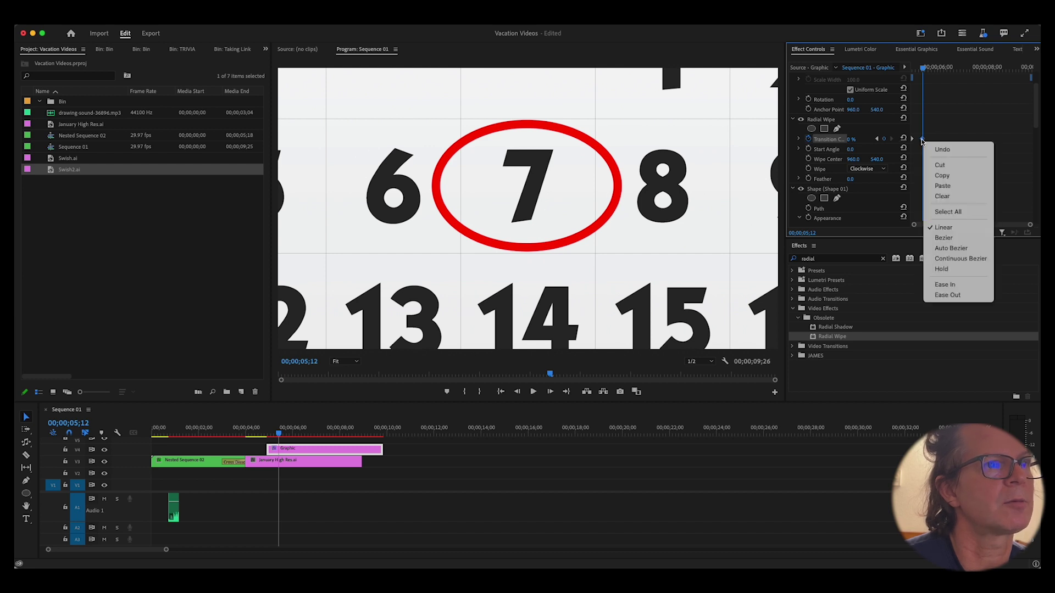
pyautogui.click(936, 285)
pyautogui.click(266, 433)
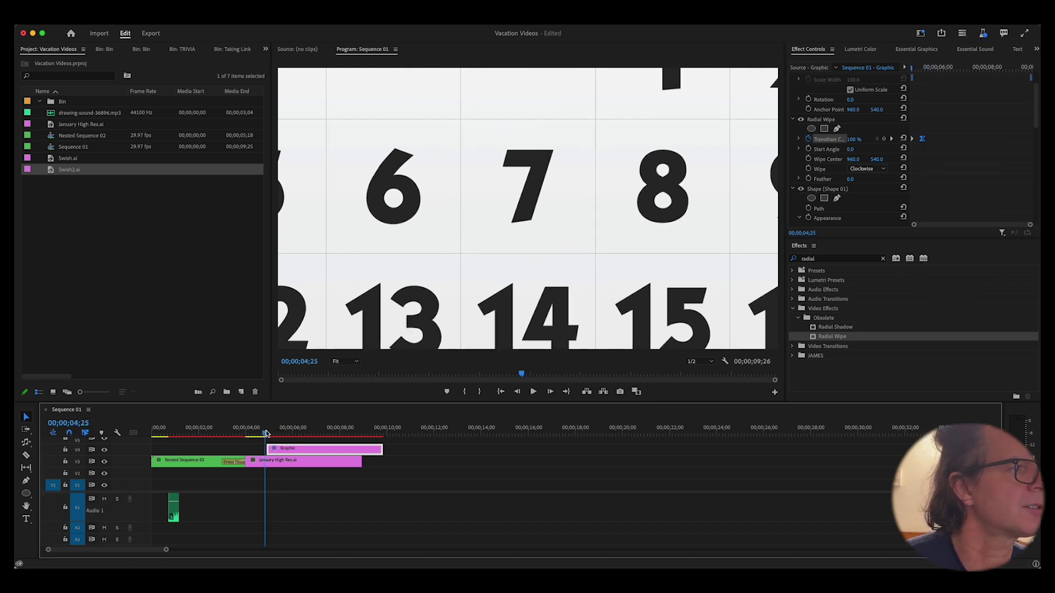
pyautogui.press('space')
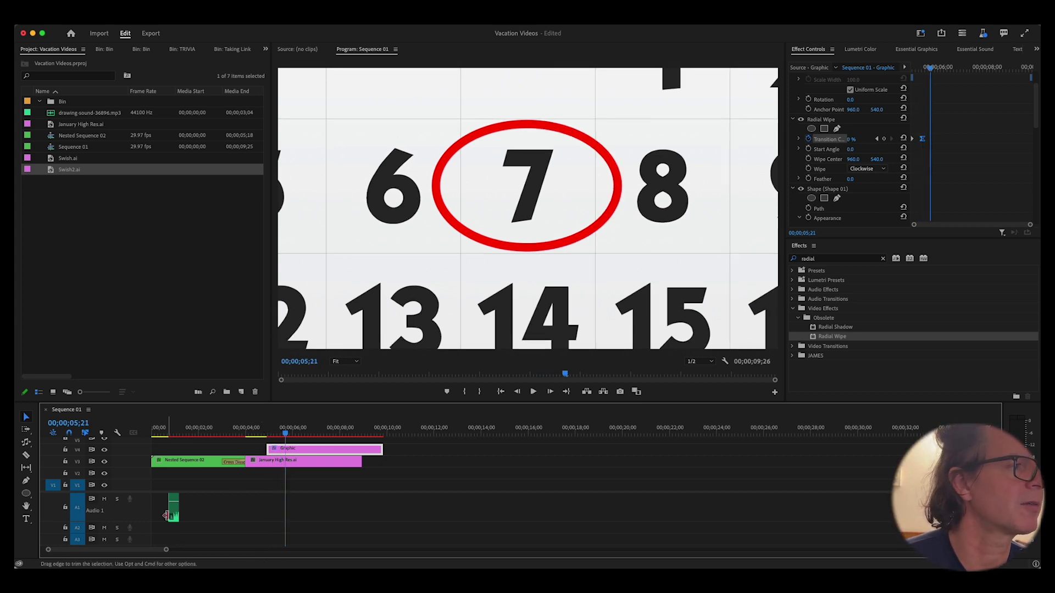
pyautogui.click(192, 433)
pyautogui.moveTo(192, 433); pyautogui.dragTo(199, 433)
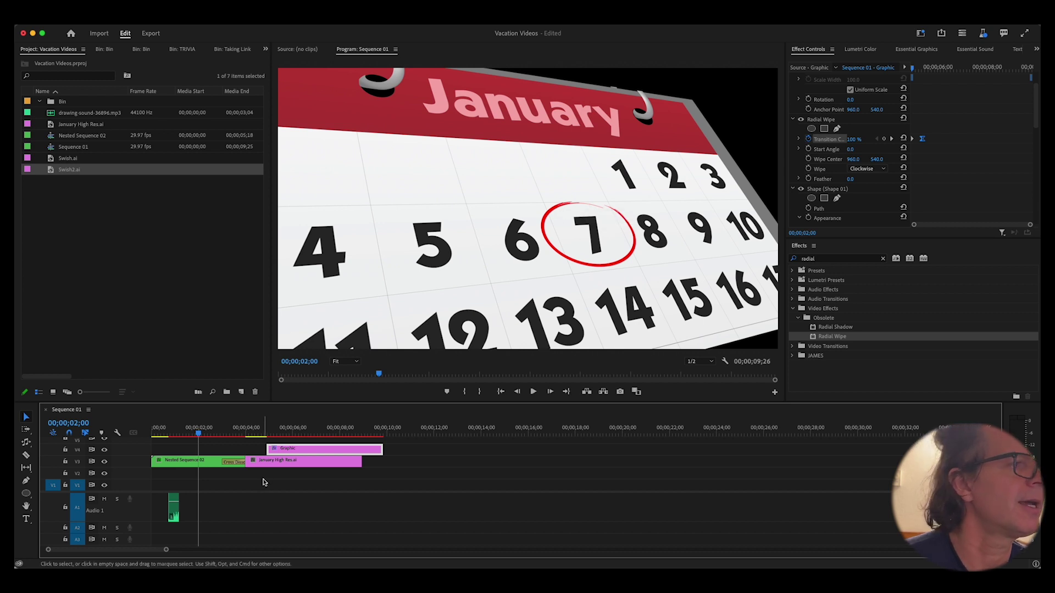
pyautogui.click(309, 428)
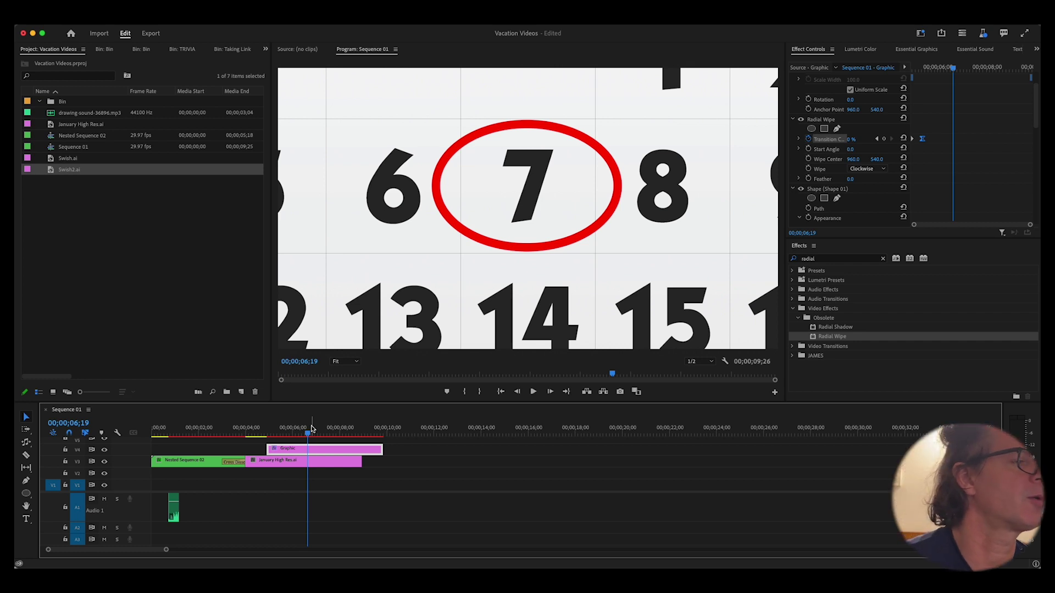
pyautogui.click(319, 432)
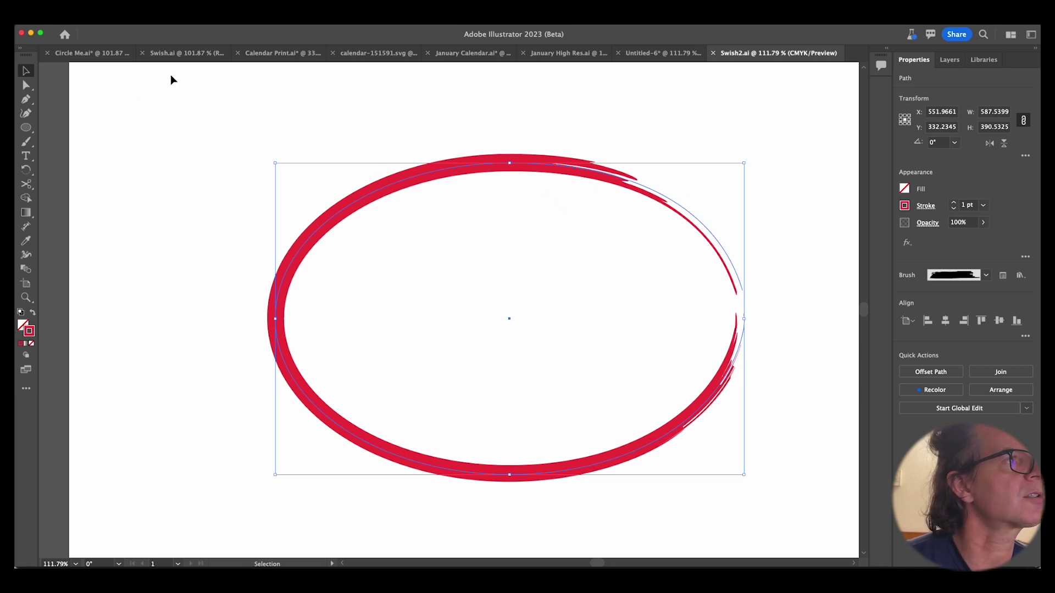
# Deselect the brushed ellipse in Swish2.ai and bring up the New Document dialog.
pyautogui.click(317, 154)
pyautogui.press('super+n')
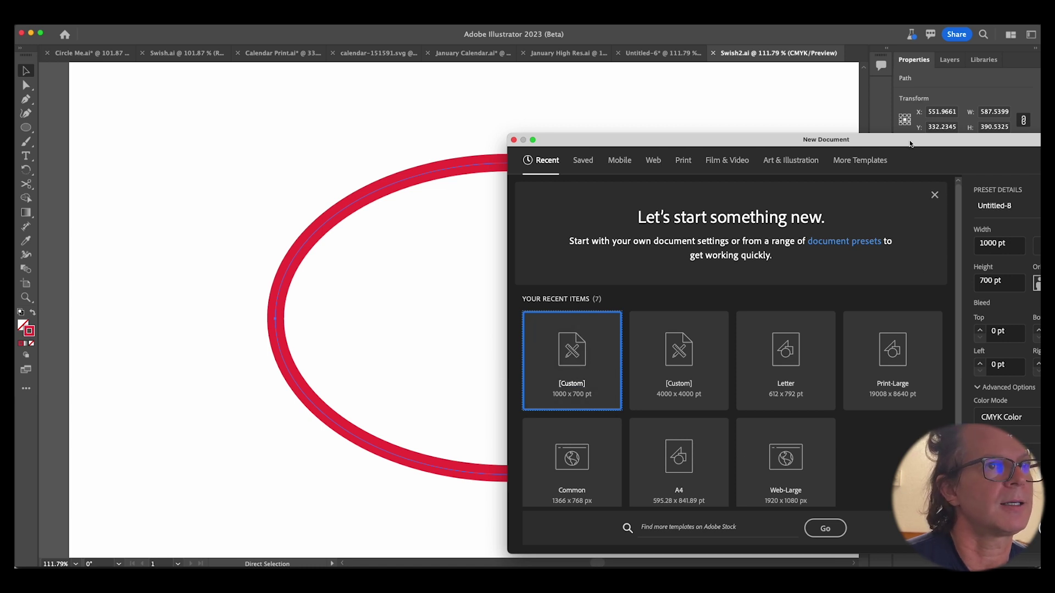
# Create the 1000 x 700 pt document, paint four freehand Paintbrush loops, and select them all.
pyautogui.press('Return')
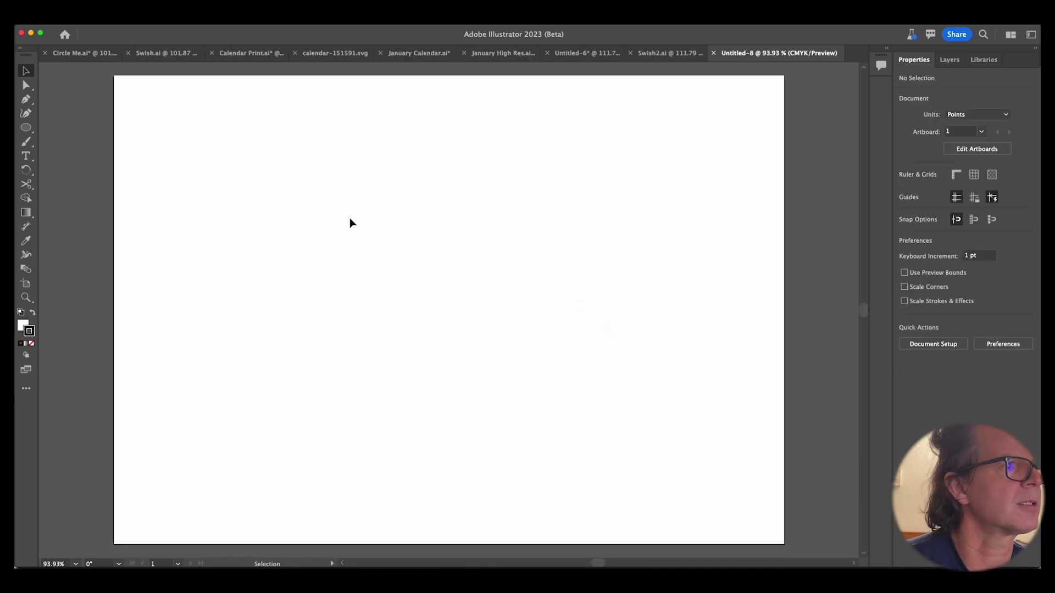
pyautogui.click(26, 142)
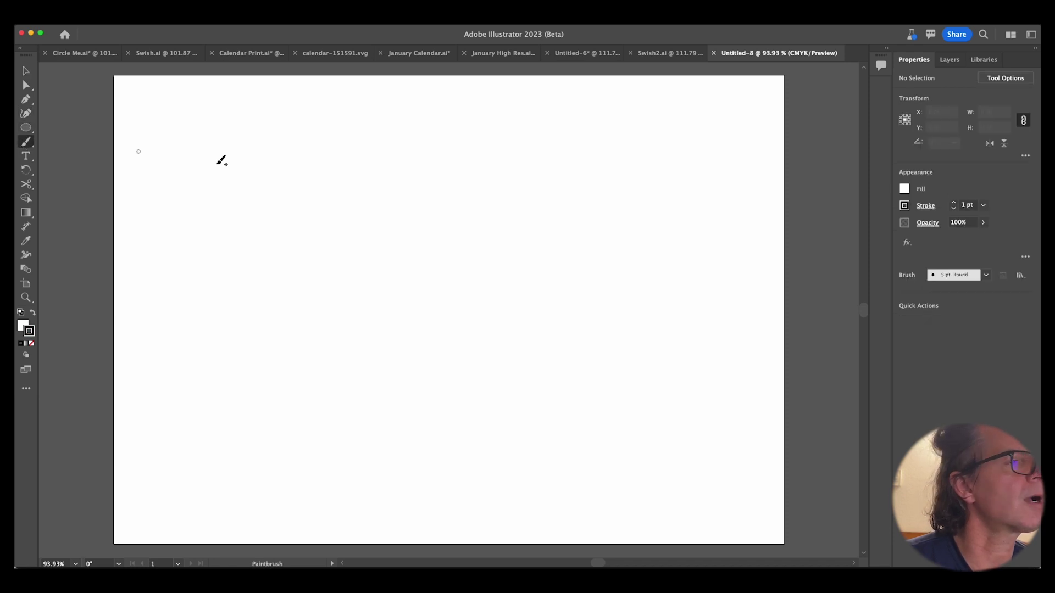
pyautogui.moveTo(438, 175)
pyautogui.mouseDown()
pyautogui.moveTo(675, 238)
pyautogui.moveTo(511, 196)
pyautogui.moveTo(401, 302)
pyautogui.moveTo(471, 193)
pyautogui.mouseUp()
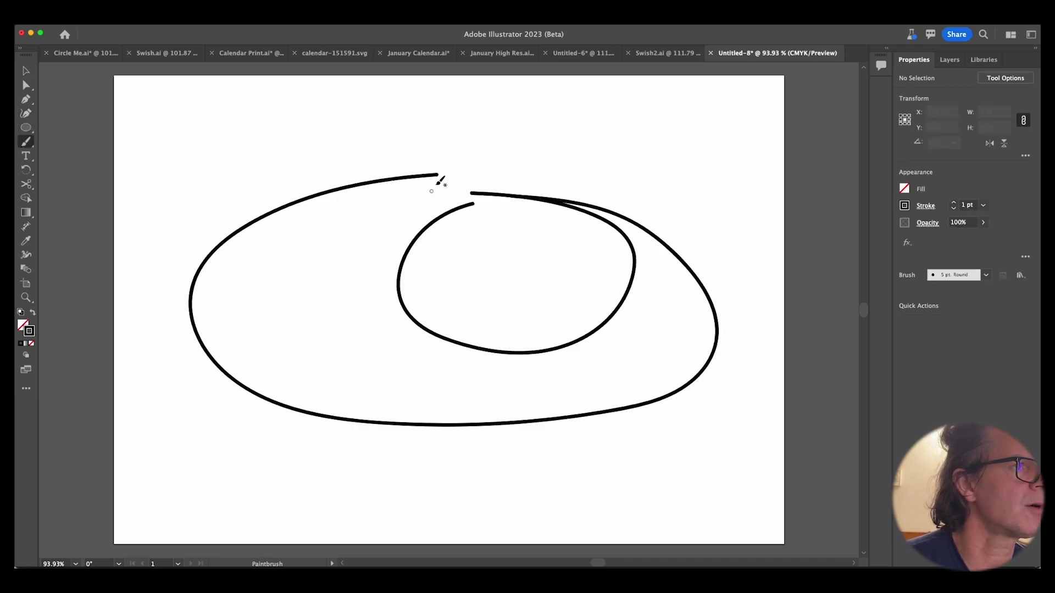
pyautogui.moveTo(422, 150)
pyautogui.mouseDown()
pyautogui.moveTo(428, 431)
pyautogui.moveTo(508, 122)
pyautogui.mouseUp()
pyautogui.moveTo(385, 115)
pyautogui.mouseDown()
pyautogui.moveTo(555, 218)
pyautogui.moveTo(448, 191)
pyautogui.mouseUp()
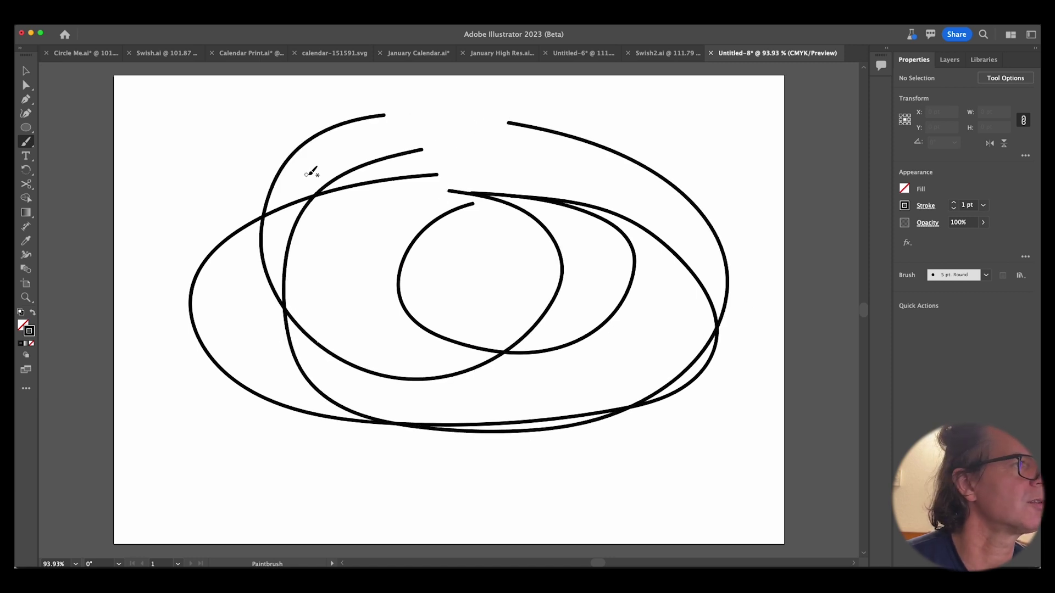
pyautogui.moveTo(302, 156); pyautogui.dragTo(349, 193)
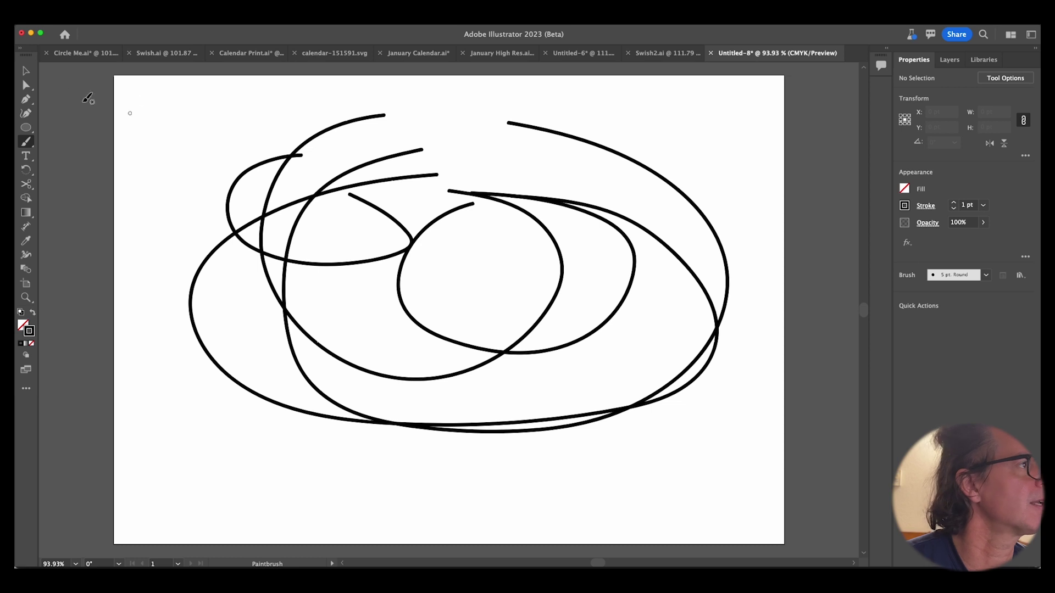
pyautogui.press('super+a')
# Delete the scribbles and draw a large ellipse of about 556 x 370 pt near the artboard centre.
pyautogui.press('Delete')
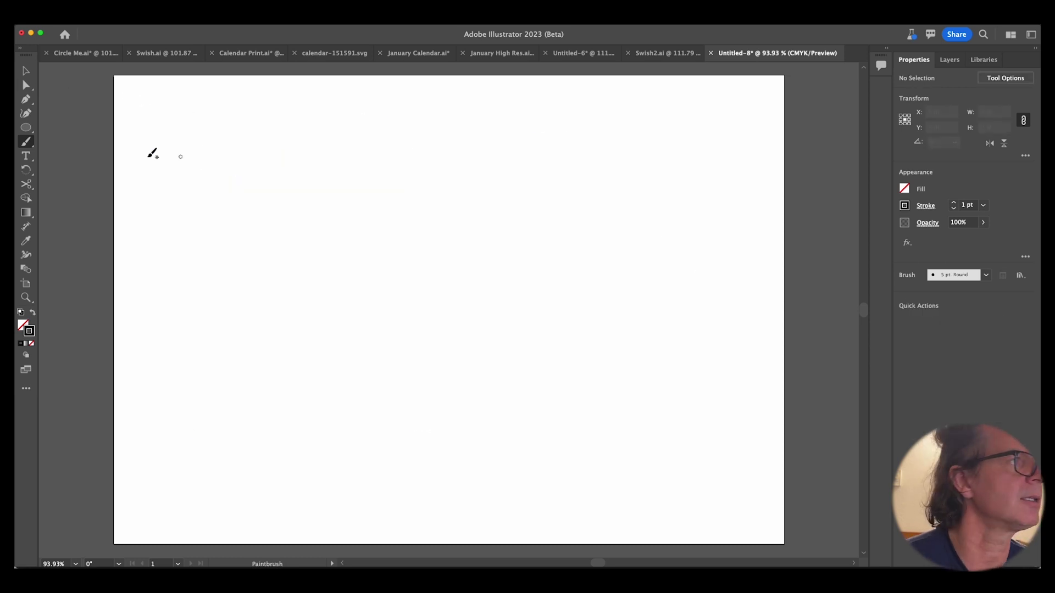
pyautogui.click(26, 127)
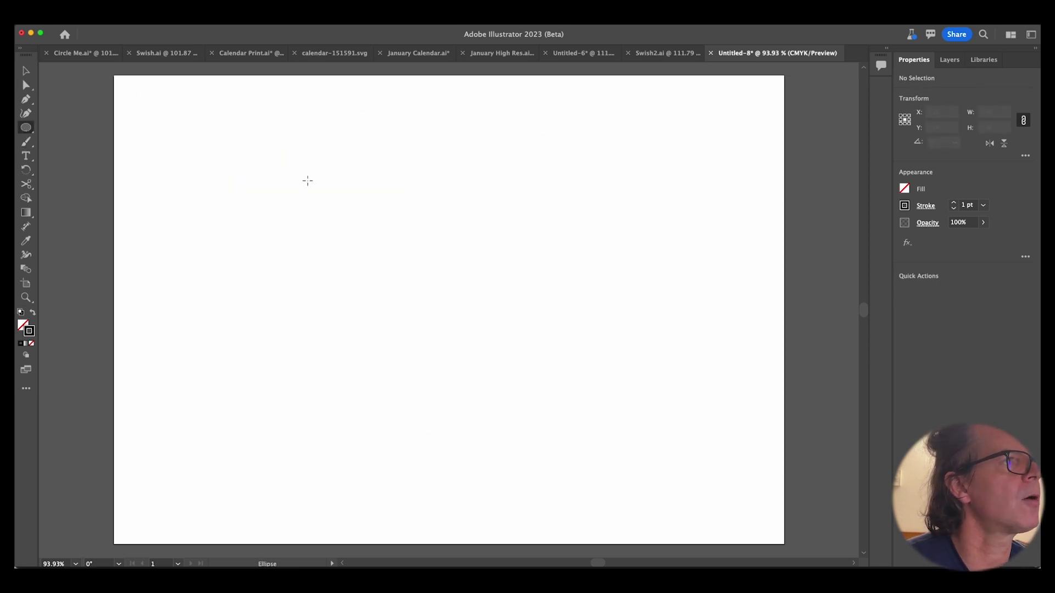
pyautogui.moveTo(302, 176); pyautogui.dragTo(675, 423)
pyautogui.click(25, 70)
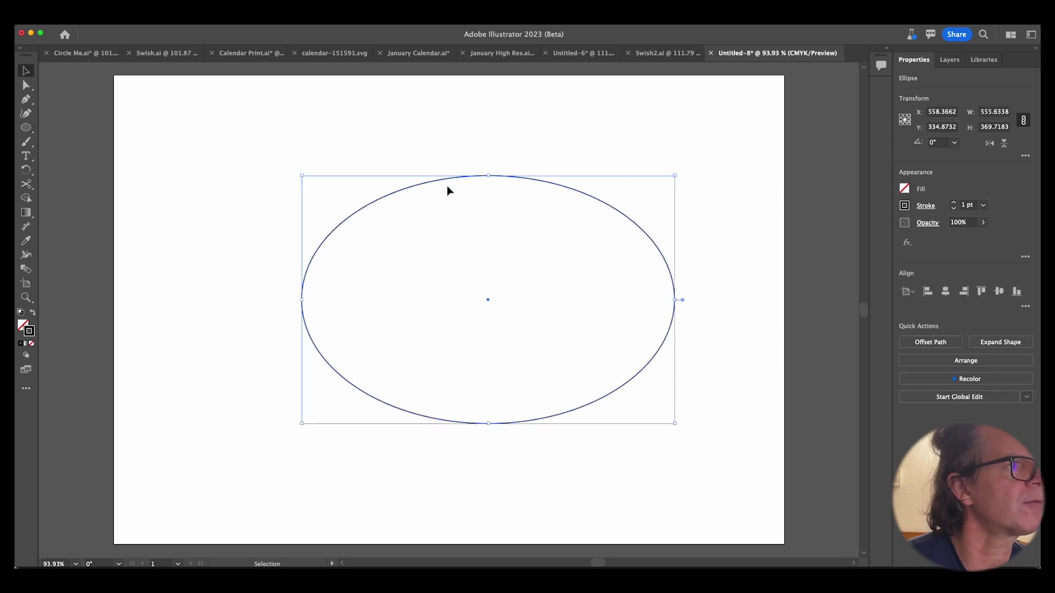
pyautogui.moveTo(452, 180); pyautogui.dragTo(422, 179)
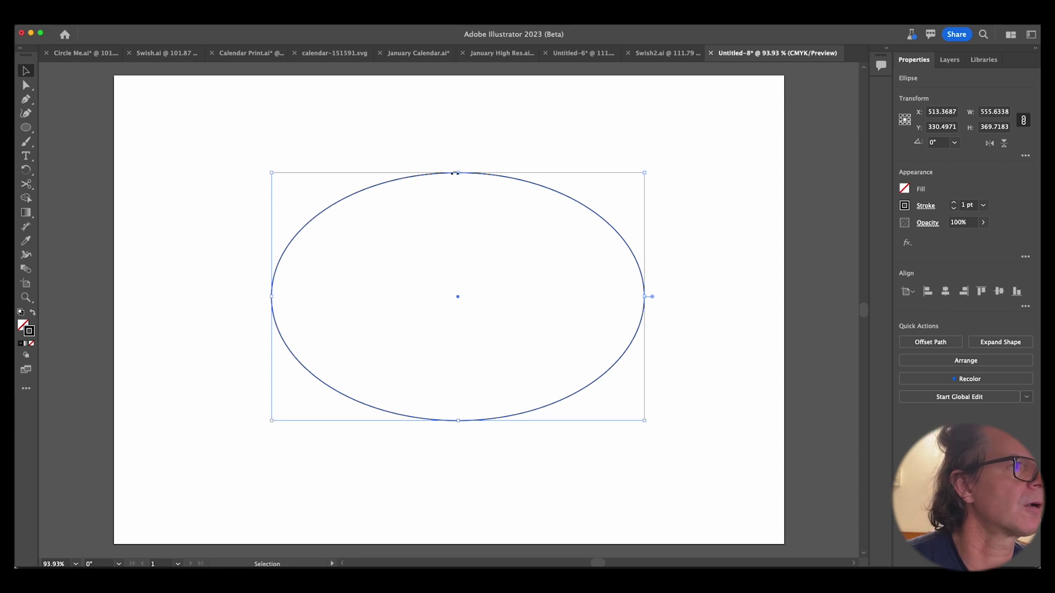
# Stroke the ellipse with the third, rough black Artistic_Paintbrush brush.
pyautogui.moveTo(882, 252); pyautogui.dragTo(849, 231)
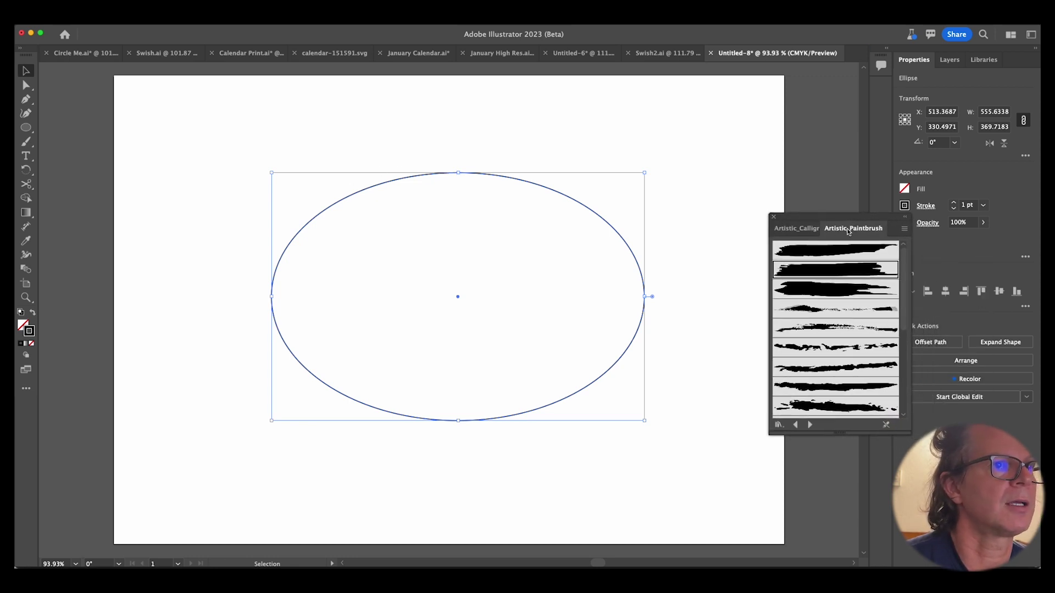
pyautogui.click(797, 228)
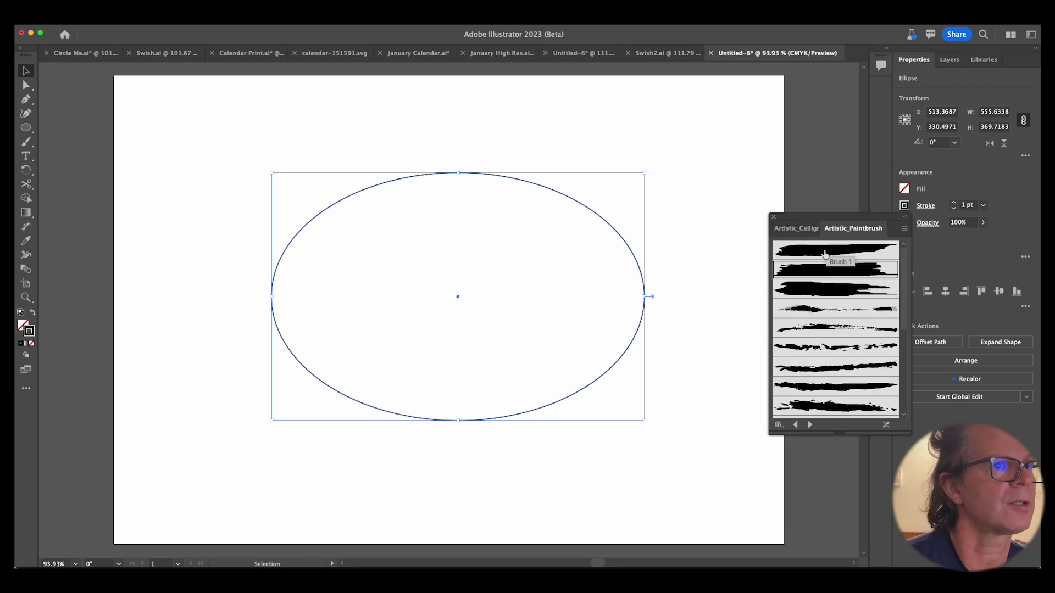
pyautogui.click(822, 258)
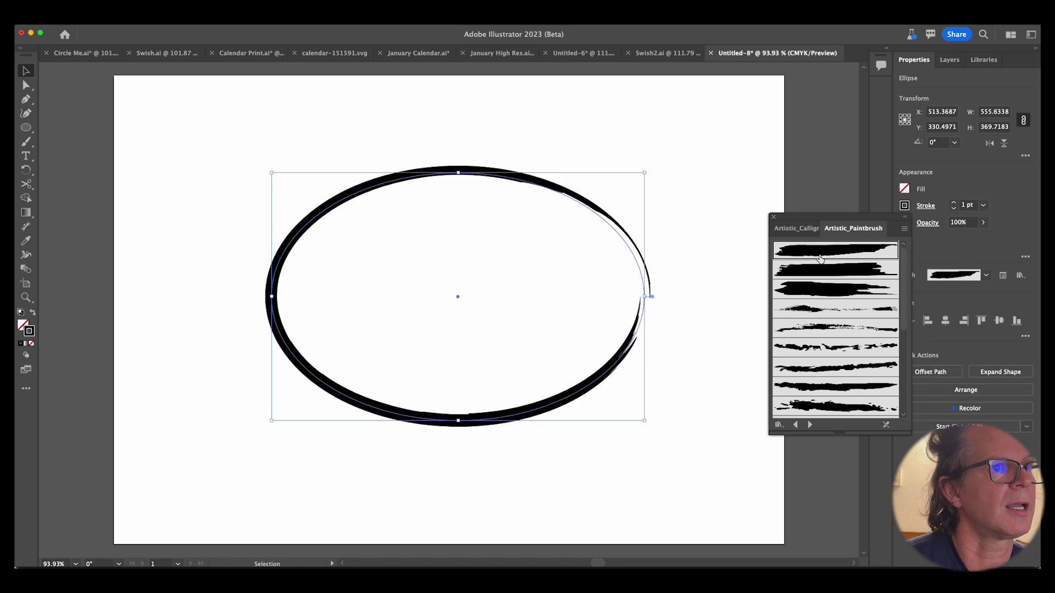
pyautogui.click(823, 270)
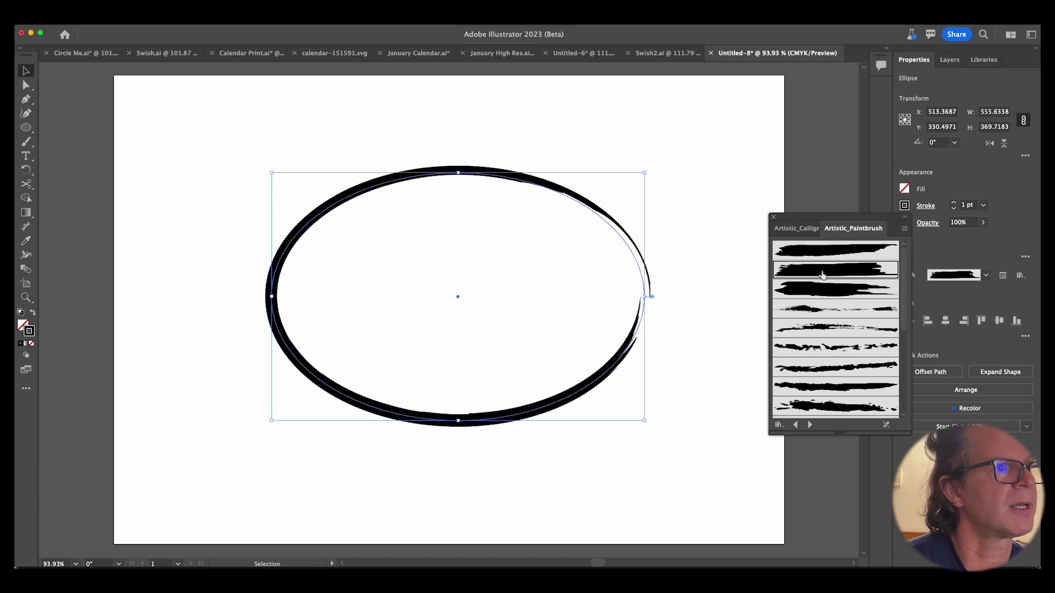
pyautogui.click(824, 291)
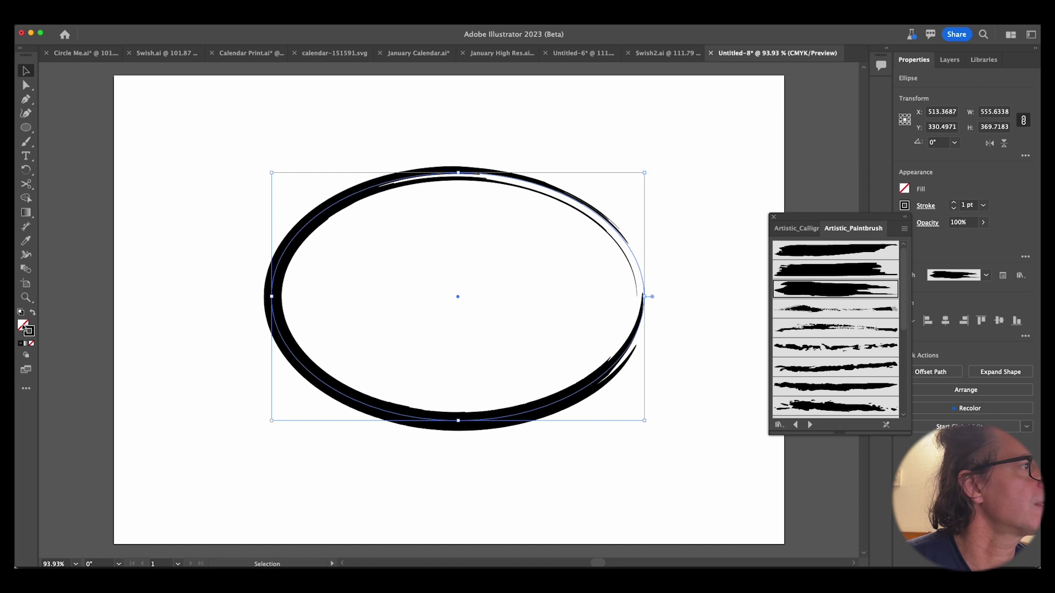
pyautogui.click(22, 327)
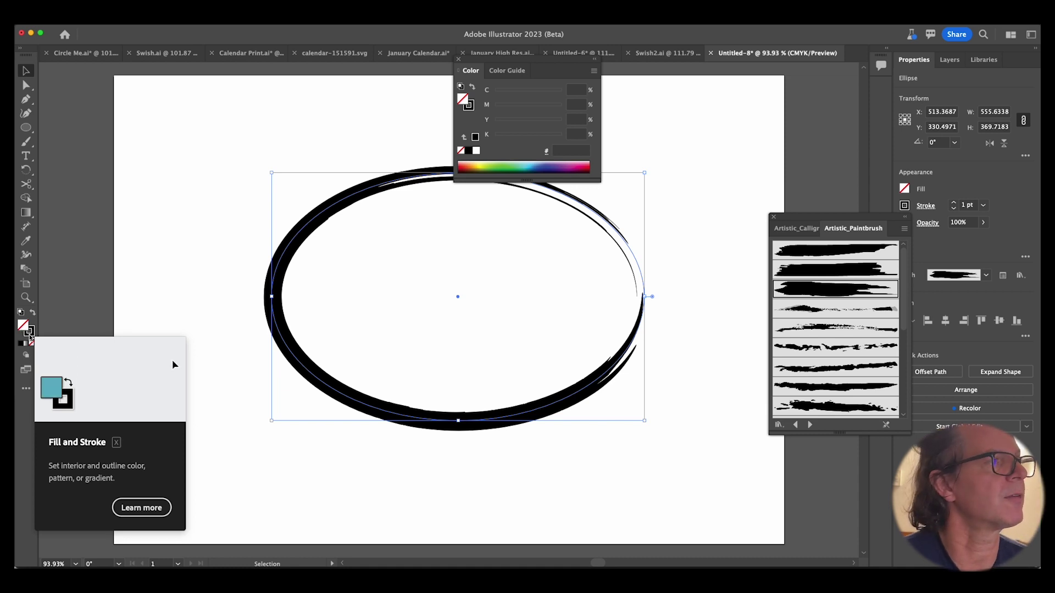
# Change the brushed ellipse's stroke colour to red, hex E41E25.
pyautogui.click(29, 331)
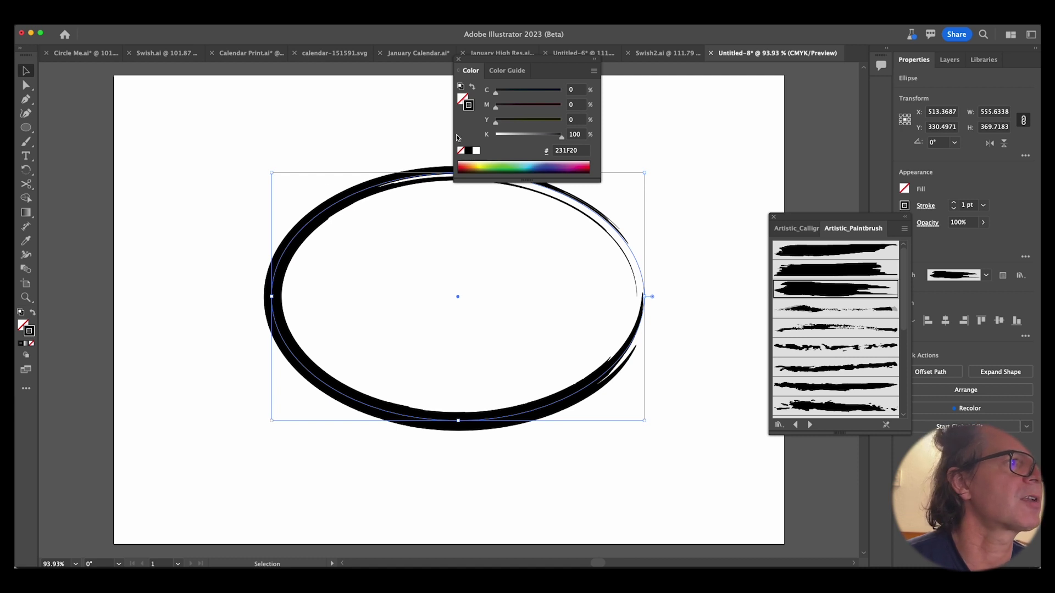
pyautogui.moveTo(585, 159); pyautogui.dragTo(592, 163)
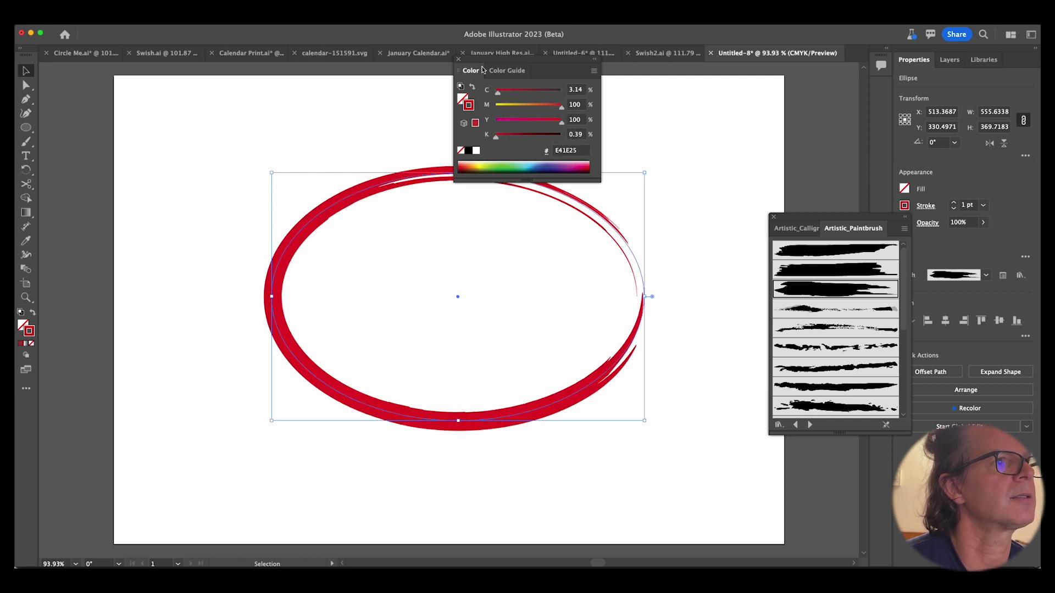
pyautogui.click(459, 60)
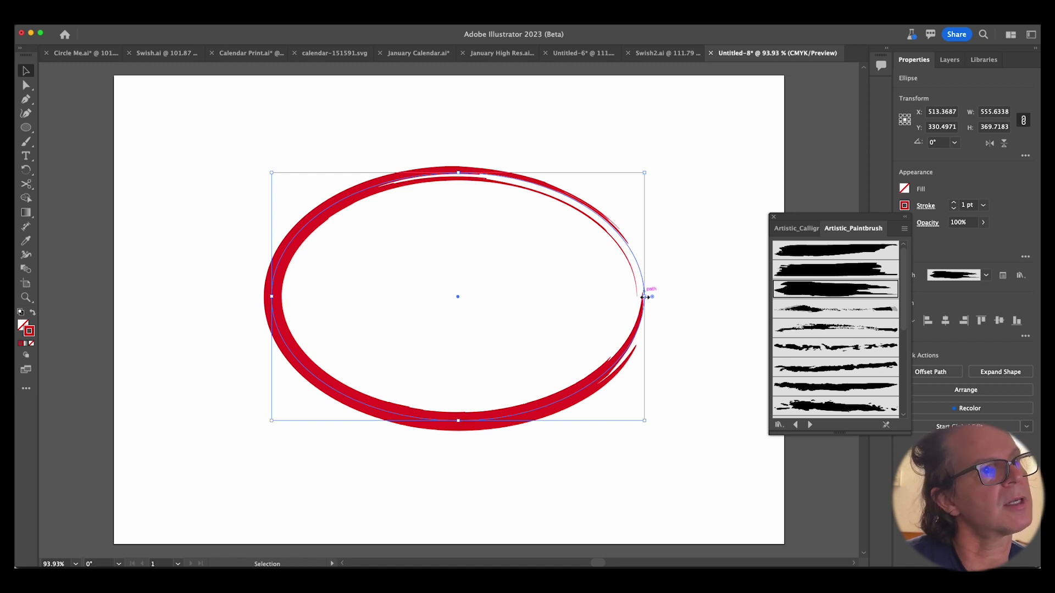
pyautogui.click(26, 184)
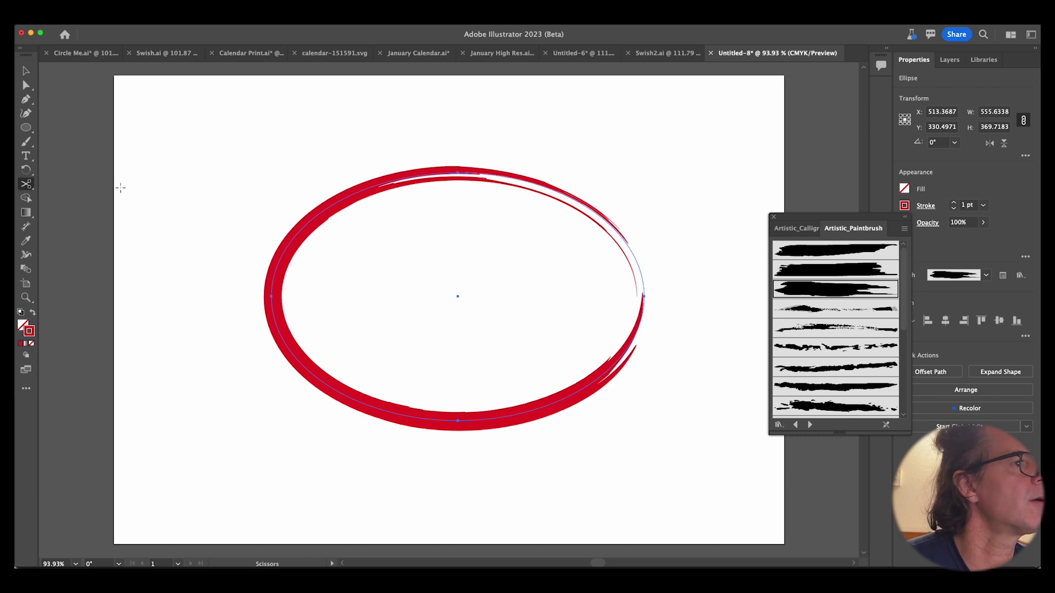
# Cut the ellipse open at its right edge and pull the right anchor to open a gap.
pyautogui.click(644, 286)
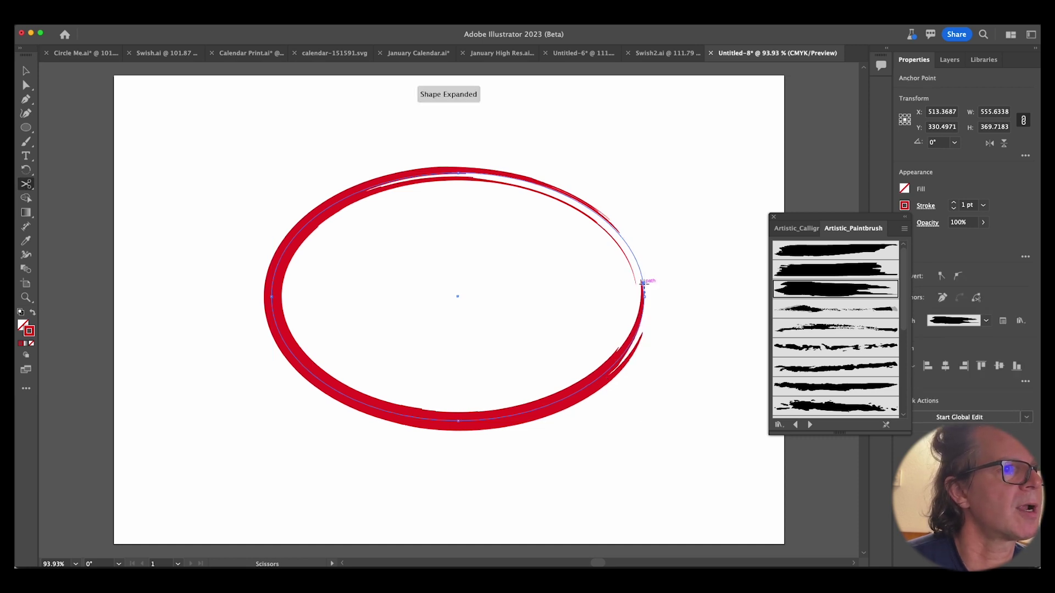
pyautogui.click(25, 74)
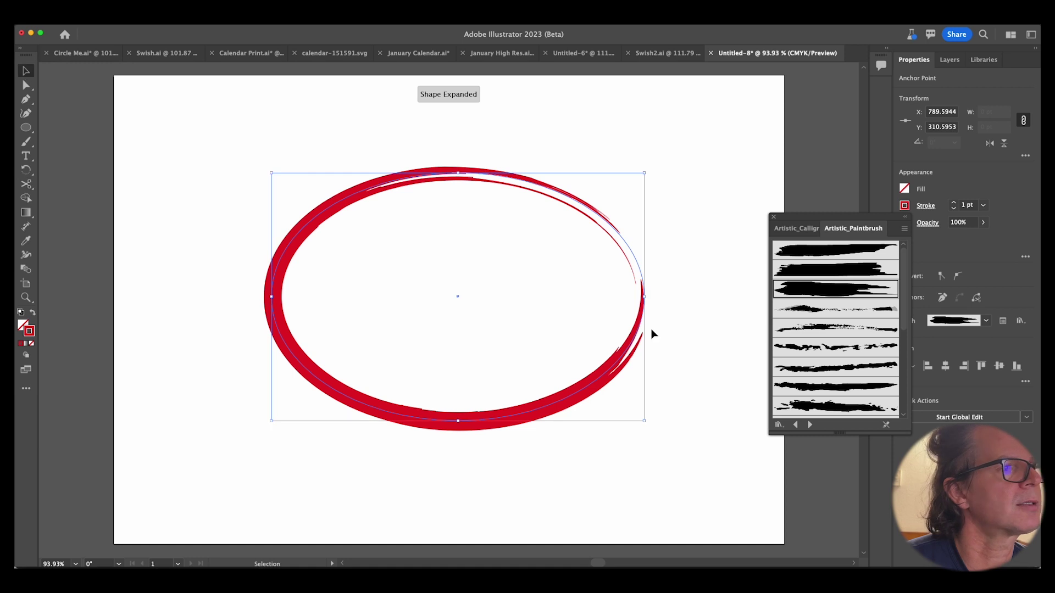
pyautogui.click(28, 84)
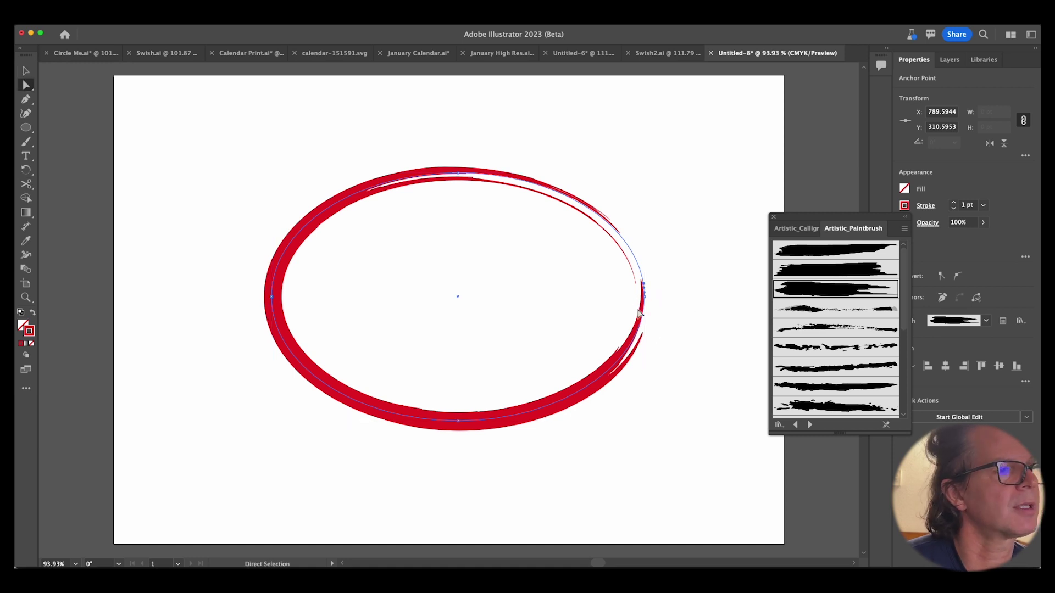
pyautogui.click(644, 295)
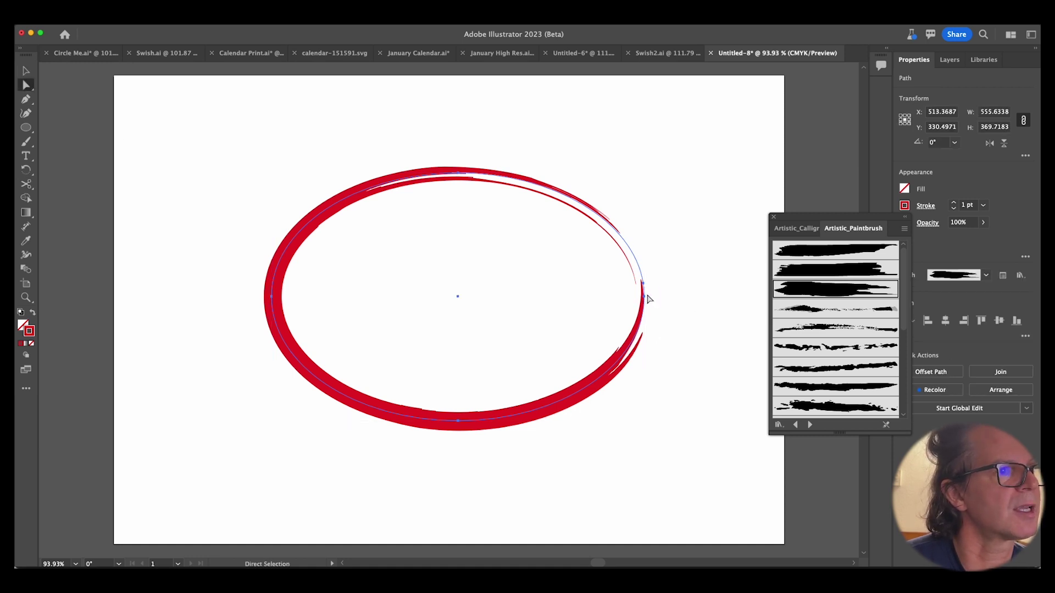
pyautogui.moveTo(642, 300)
pyautogui.mouseDown()
pyautogui.moveTo(652, 299)
pyautogui.moveTo(646, 293)
pyautogui.mouseUp()
pyautogui.click(646, 292)
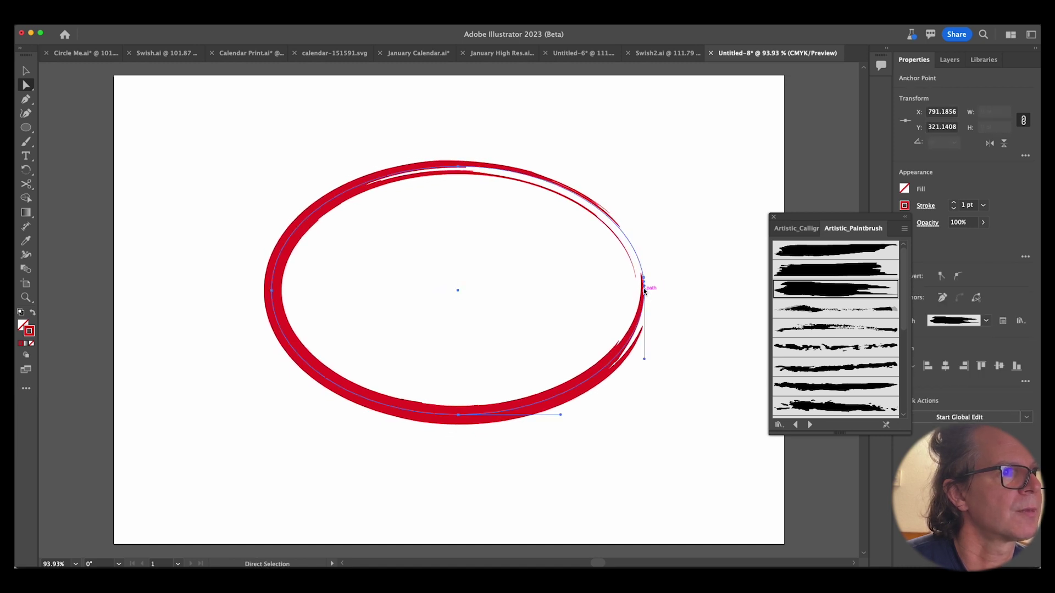
pyautogui.moveTo(646, 285)
pyautogui.mouseDown()
pyautogui.moveTo(654, 276)
pyautogui.moveTo(644, 268)
pyautogui.moveTo(645, 296)
pyautogui.mouseUp()
# Reshape the cut ends' curves so the stroke overlaps like a hand-drawn loop.
pyautogui.click(630, 264)
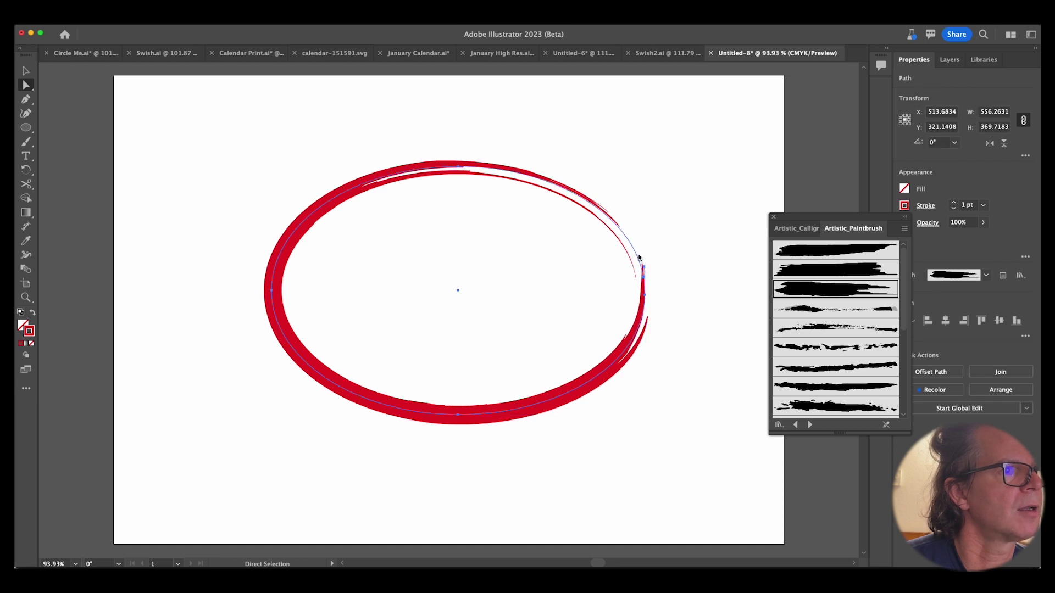
pyautogui.hotkey('ctrl', 'z')
pyautogui.hotkey('ctrl', 'z')
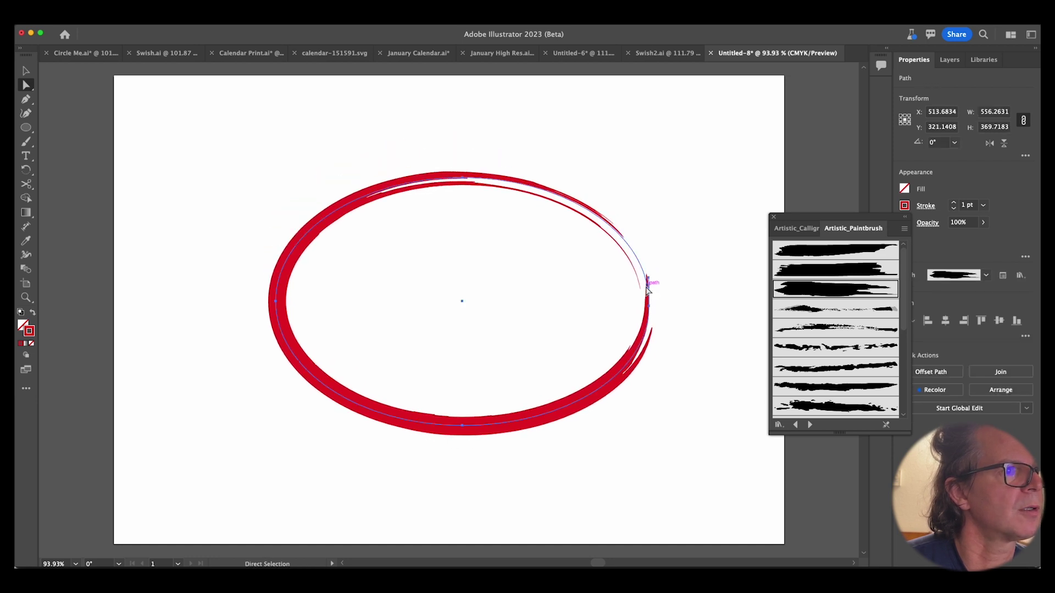
pyautogui.moveTo(646, 282); pyautogui.dragTo(643, 258)
pyautogui.moveTo(599, 150); pyautogui.dragTo(601, 199)
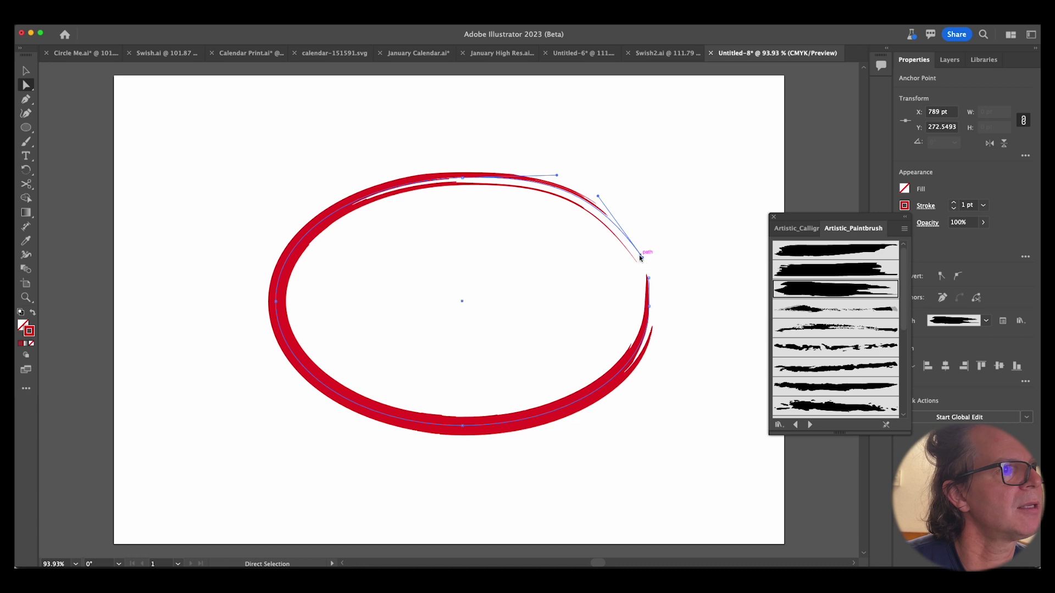
pyautogui.moveTo(643, 258); pyautogui.dragTo(645, 251)
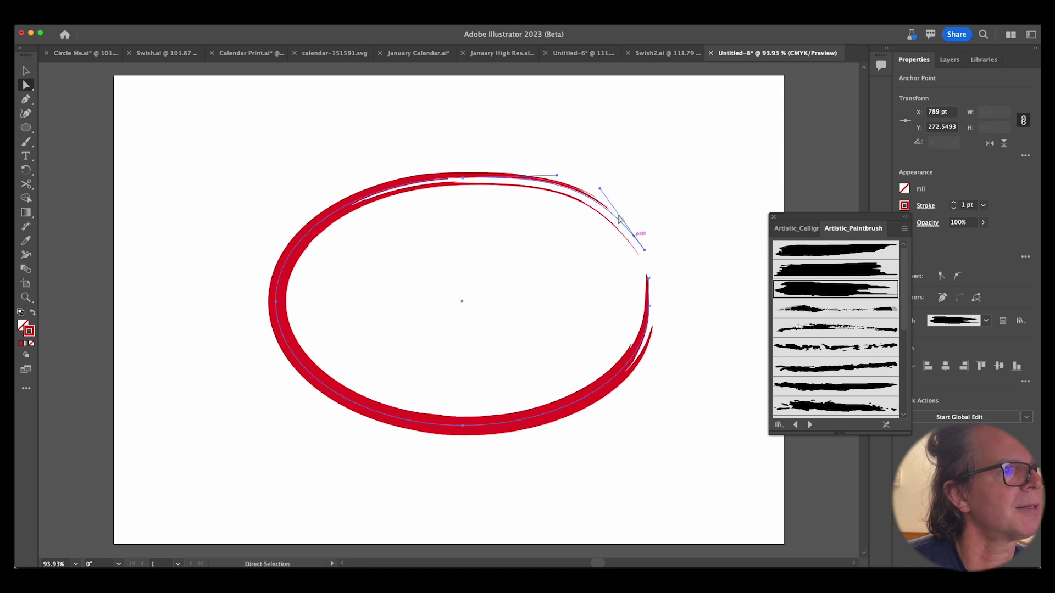
pyautogui.moveTo(607, 189); pyautogui.dragTo(625, 200)
pyautogui.click(617, 184)
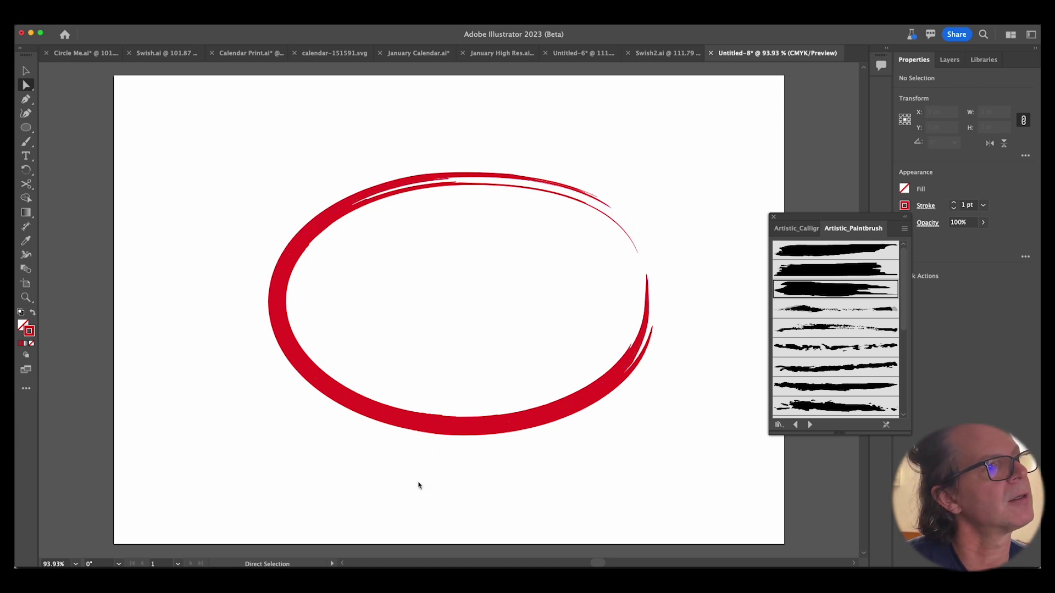
pyautogui.click(25, 70)
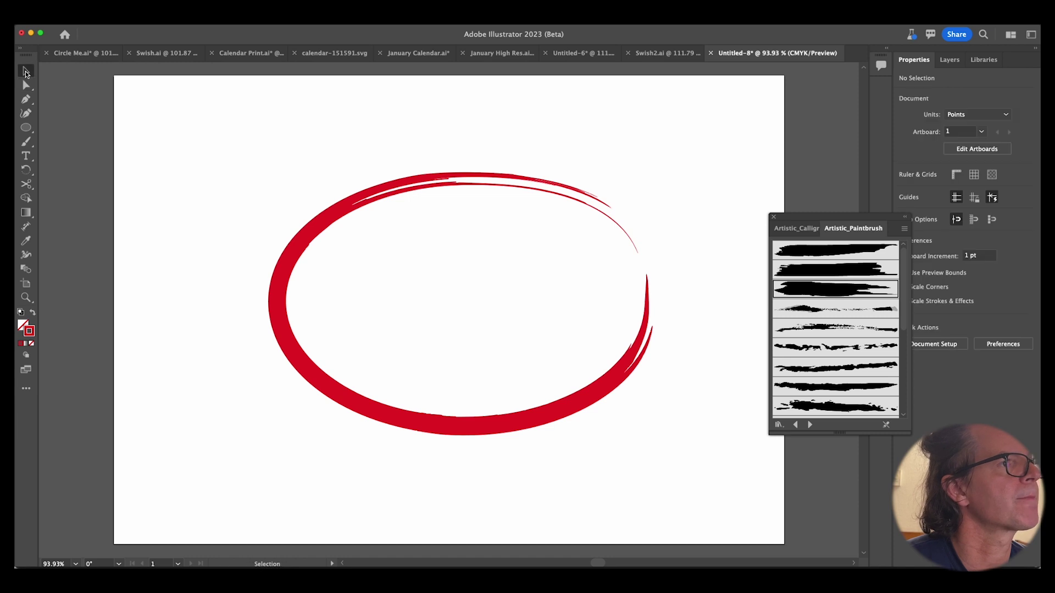
# Save the file as Swish3.ai in the Creativity folder, accepting the Illustrator Options.
pyautogui.press('super+s')
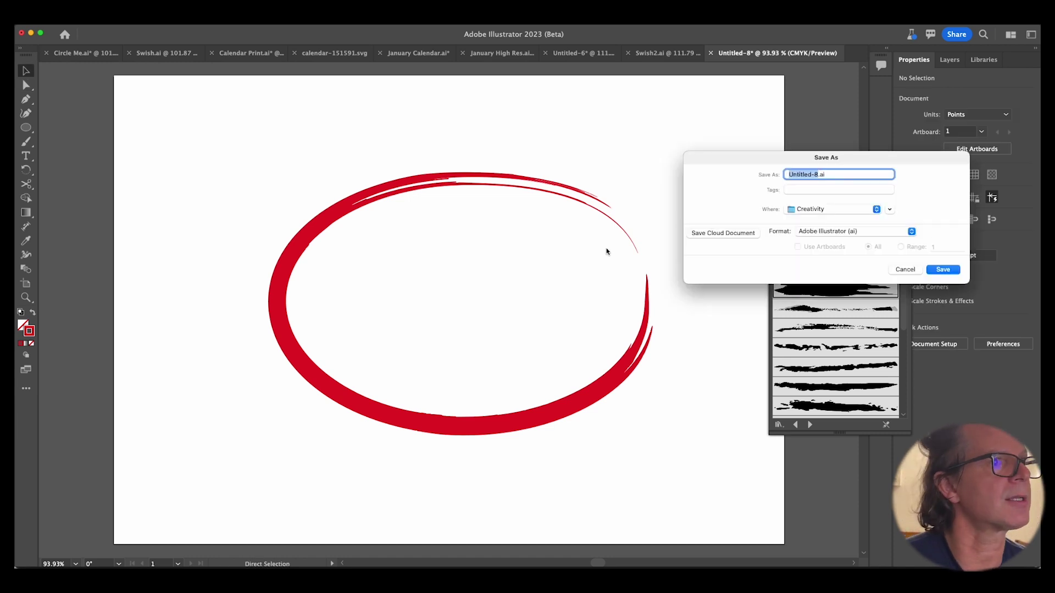
pyautogui.write('Swish3')
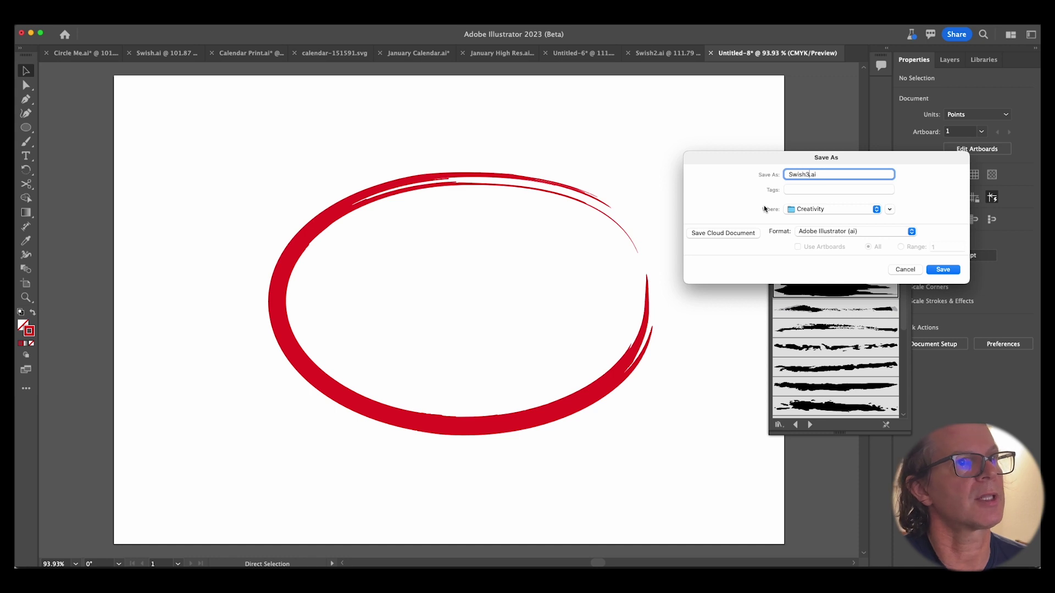
pyautogui.click(941, 270)
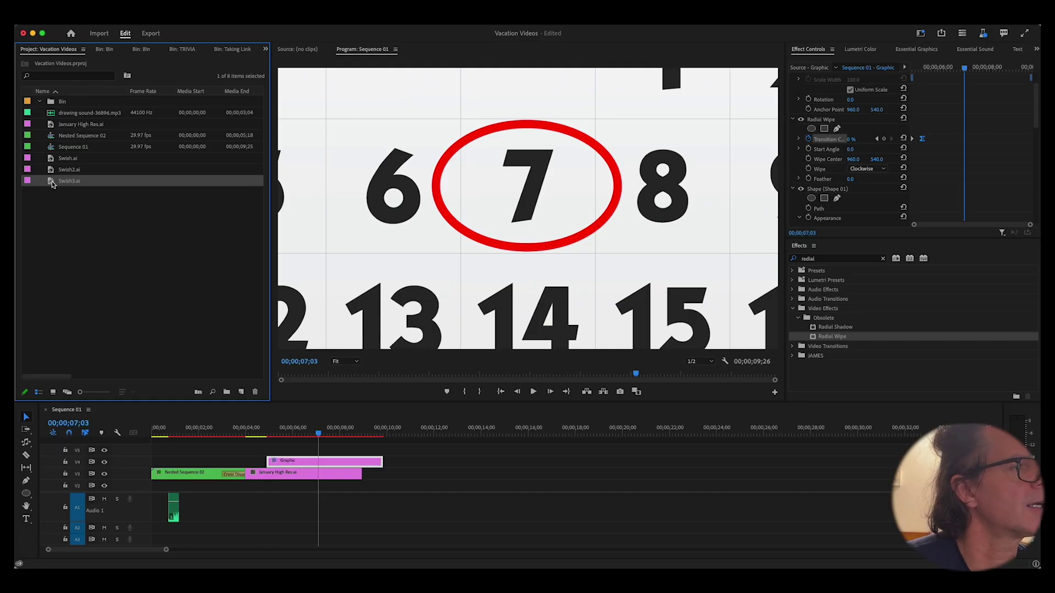
# Place Swish3.ai on V5 above the Graphic clip and scale it to 122% around the 7.
pyautogui.moveTo(182, 307); pyautogui.dragTo(273, 447)
pyautogui.click(276, 432)
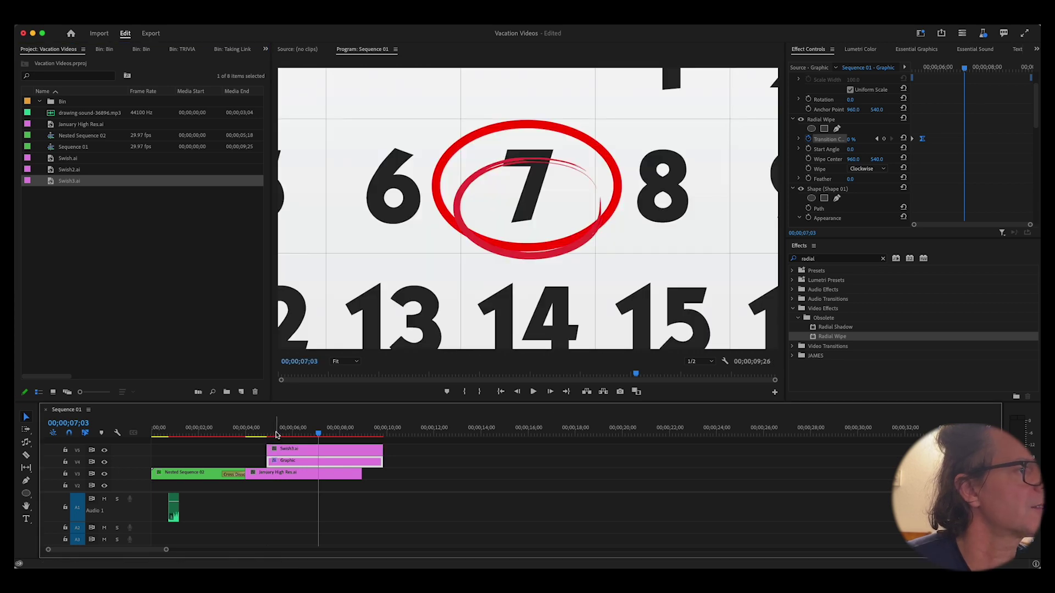
pyautogui.click(286, 452)
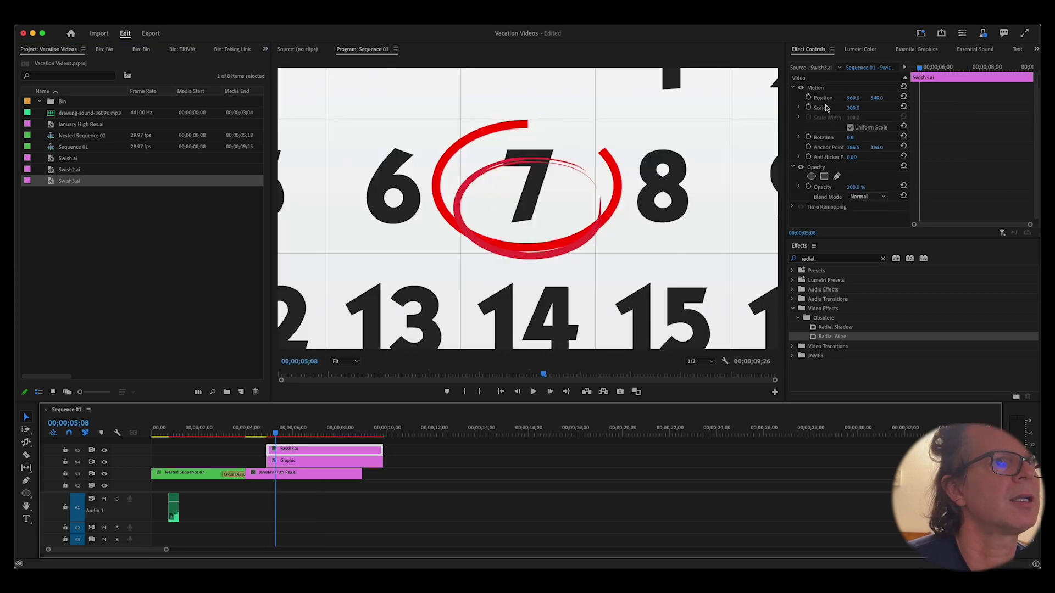
pyautogui.moveTo(853, 108)
pyautogui.mouseDown()
pyautogui.moveTo(866, 98)
pyautogui.moveTo(852, 98)
pyautogui.mouseUp()
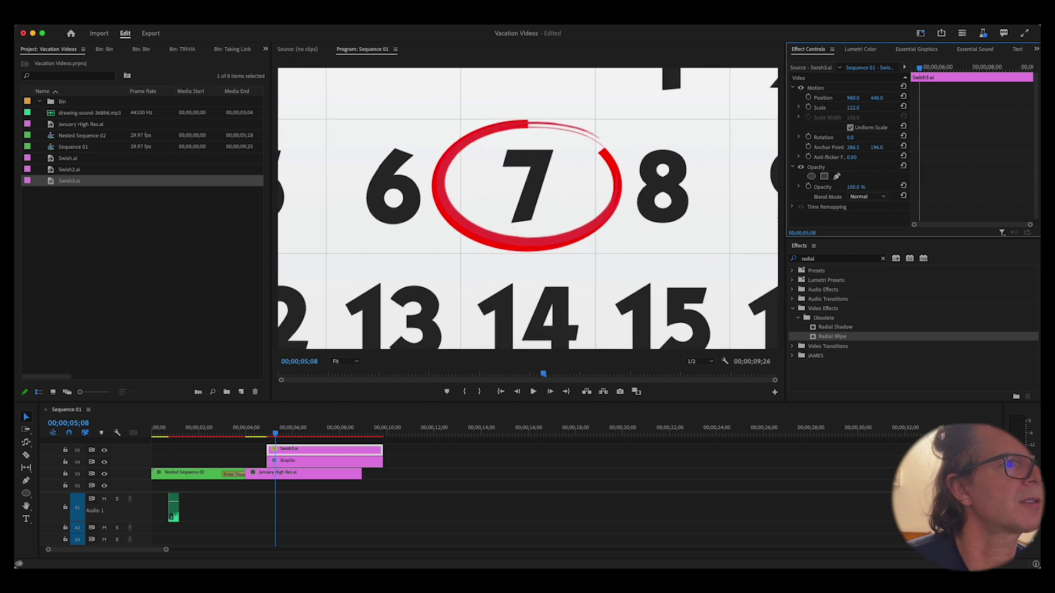
pyautogui.click(277, 435)
pyautogui.moveTo(277, 435); pyautogui.dragTo(268, 435)
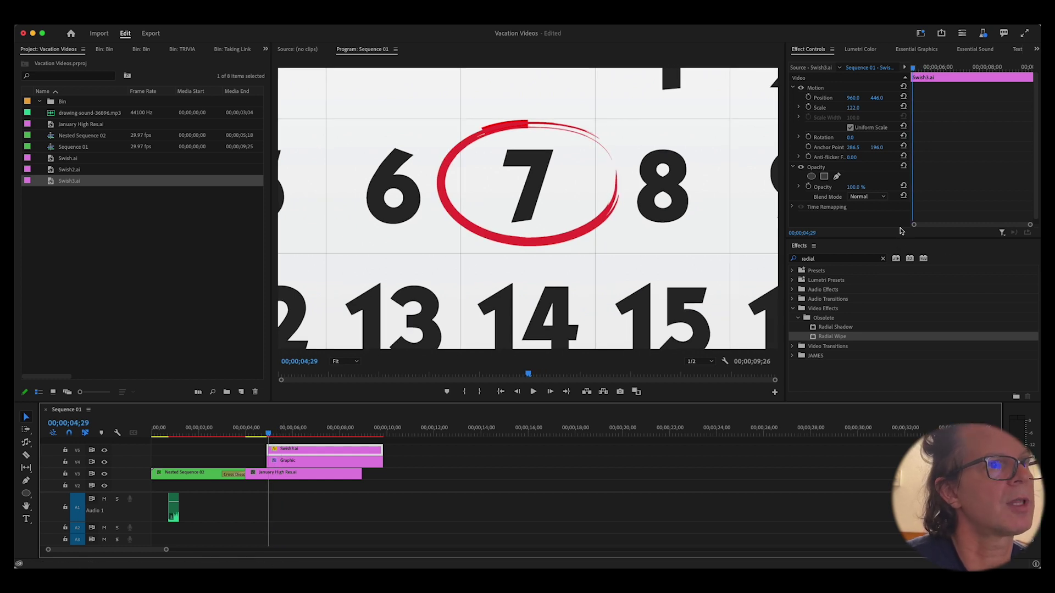
# Copy the Graphic clip's Radial Wipe and paste it onto Swish3.ai.
pyautogui.click(277, 462)
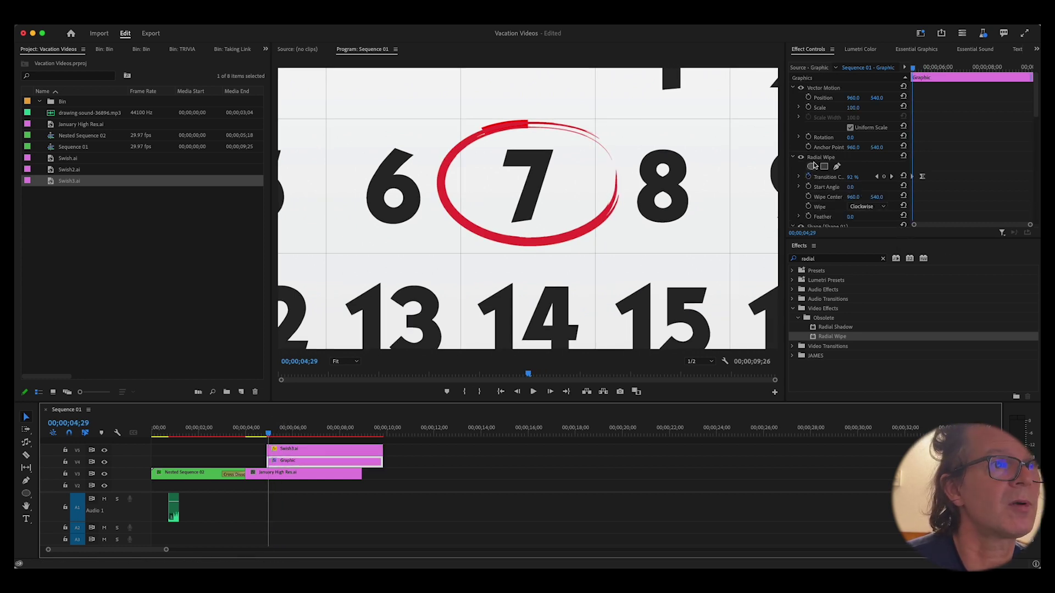
pyautogui.click(811, 159)
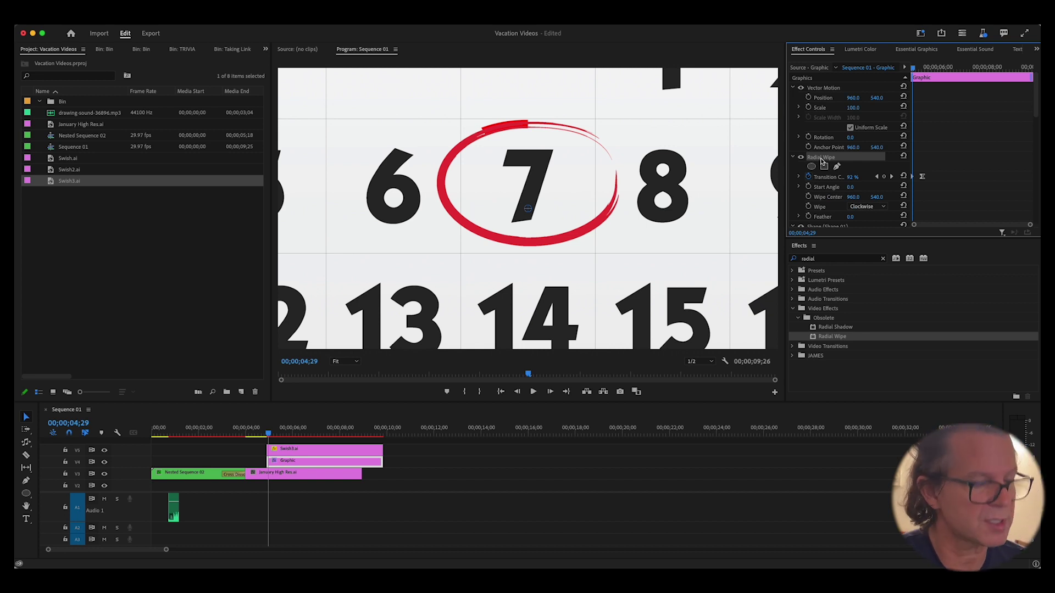
pyautogui.click(297, 451)
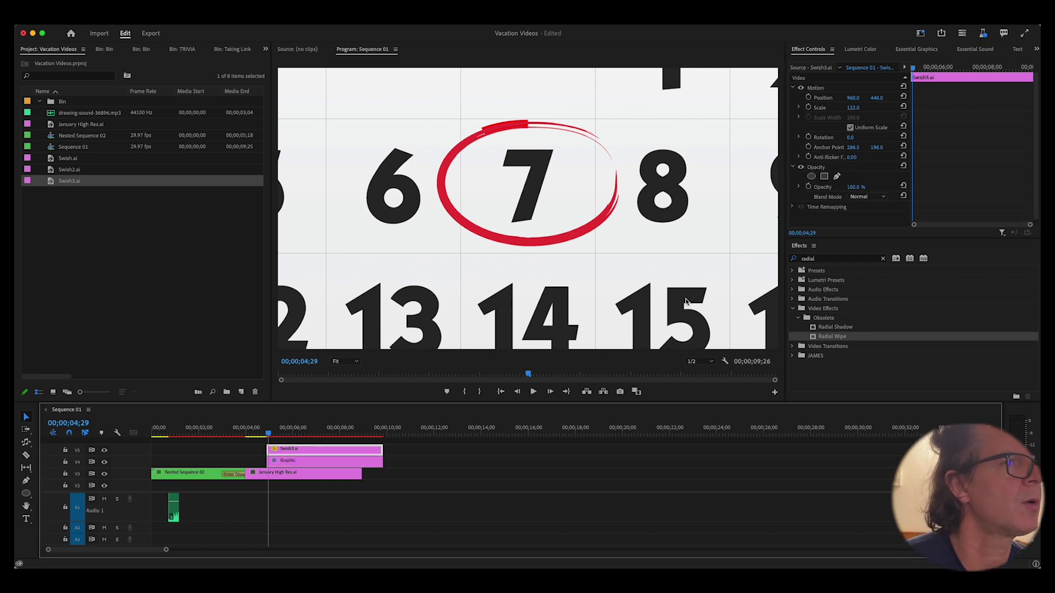
pyautogui.press('super+v')
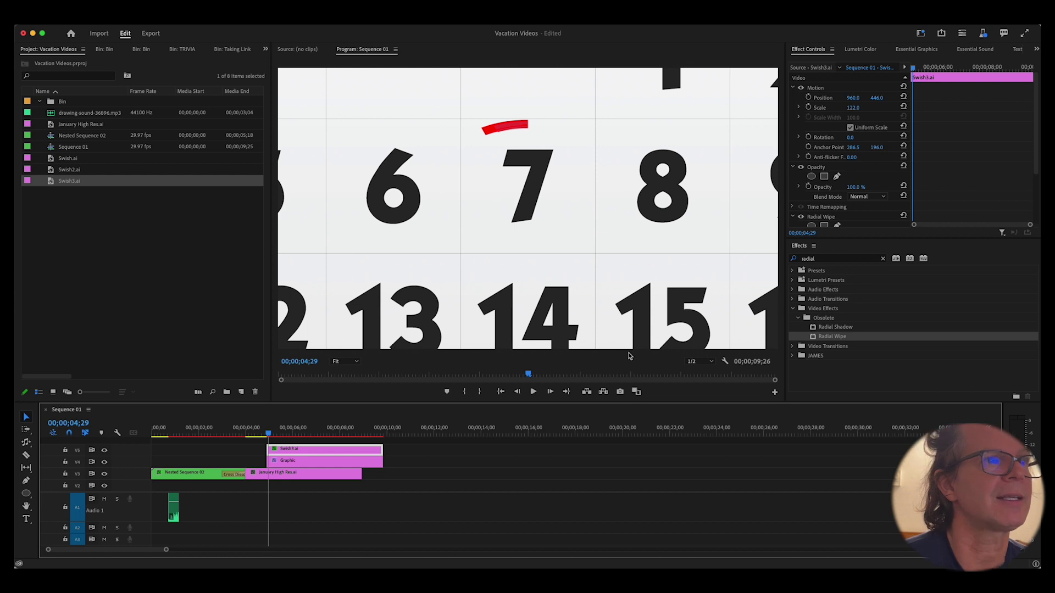
# Delete the old Graphic ellipse clip and preview the red loop drawing on.
pyautogui.click(295, 465)
pyautogui.press('Delete')
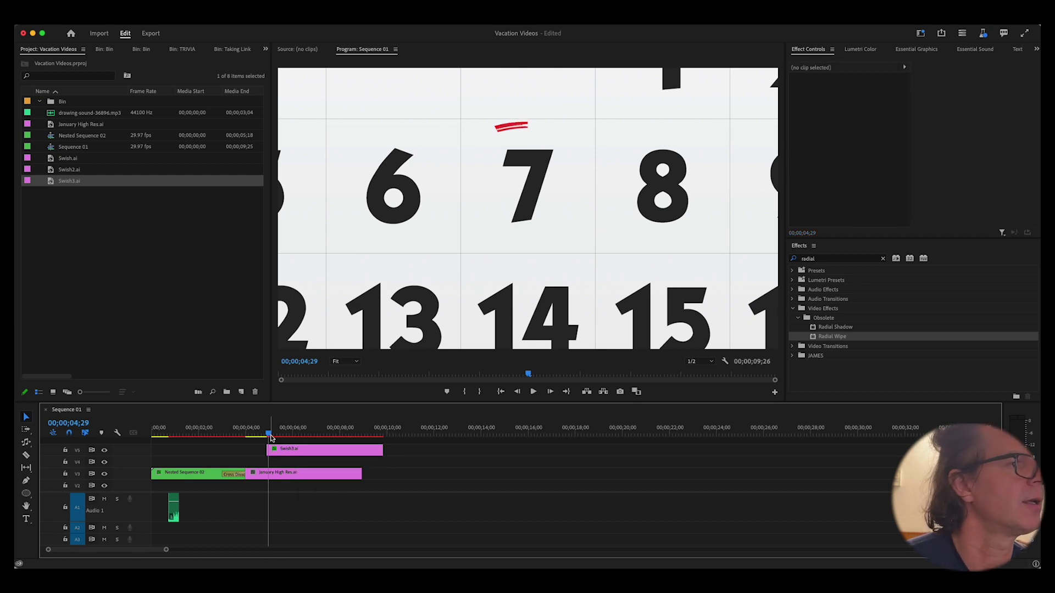
pyautogui.moveTo(268, 435)
pyautogui.mouseDown()
pyautogui.moveTo(280, 436)
pyautogui.moveTo(271, 438)
pyautogui.mouseUp()
# Set the Swish3.ai Radial Wipe start angle to 78° at the wipe's first frame.
pyautogui.click(286, 451)
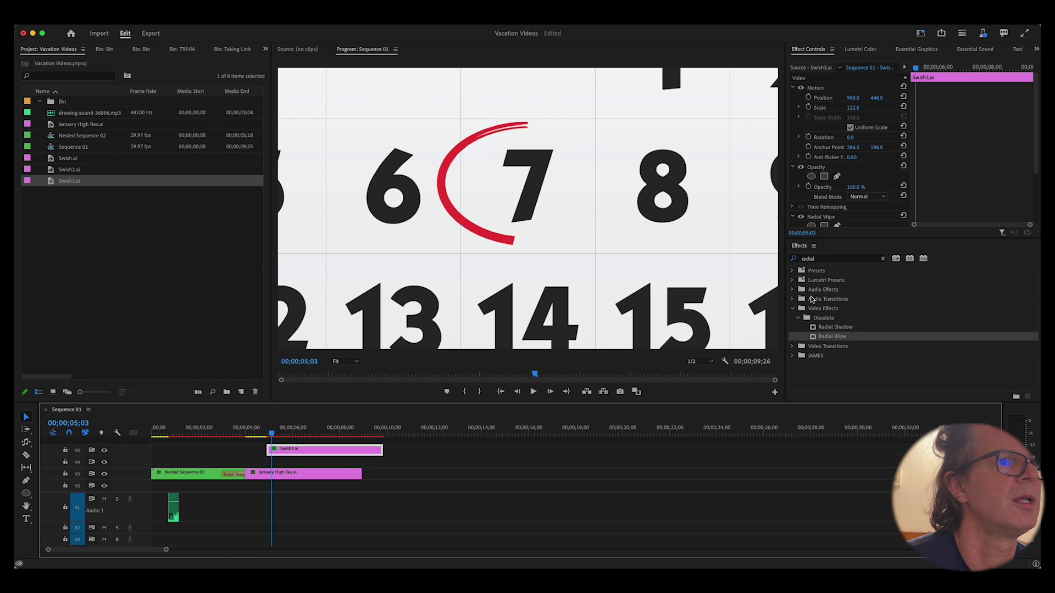
pyautogui.scroll(-4, 817, 197)
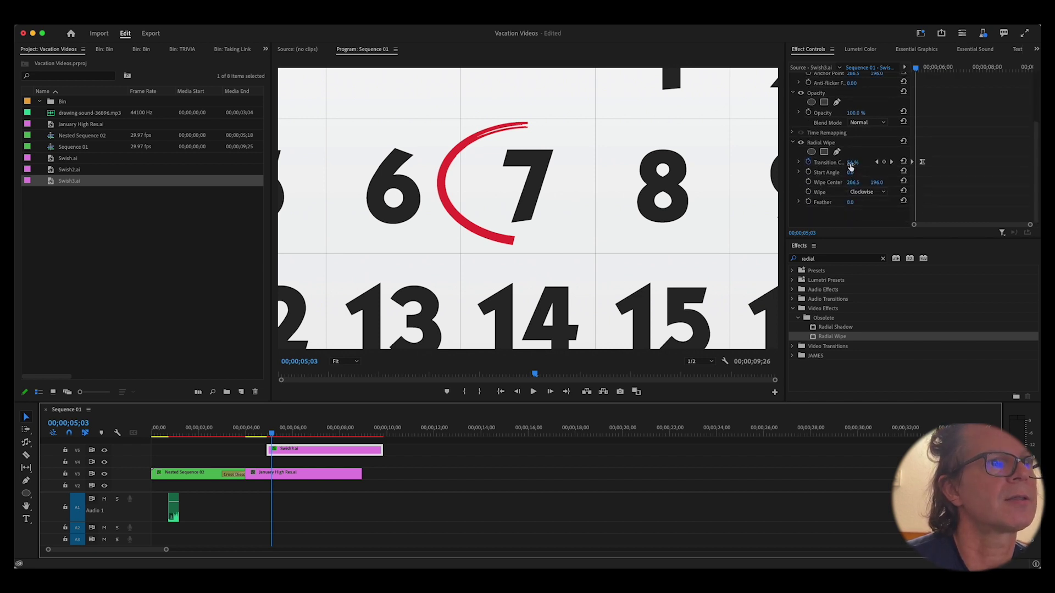
pyautogui.moveTo(851, 174); pyautogui.dragTo(883, 174)
pyautogui.moveTo(272, 434); pyautogui.dragTo(269, 435)
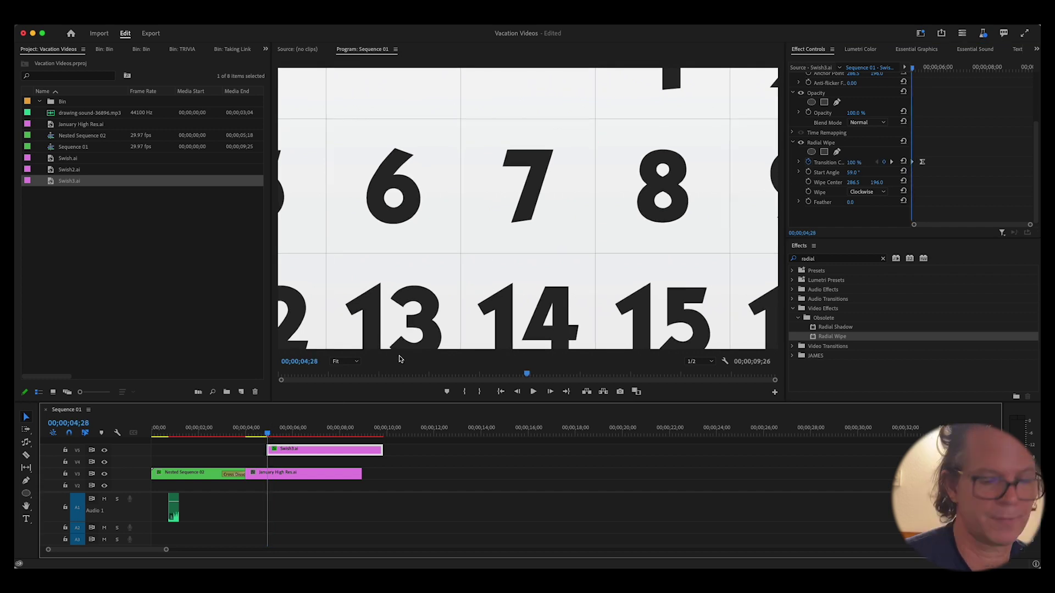
pyautogui.press('Right')
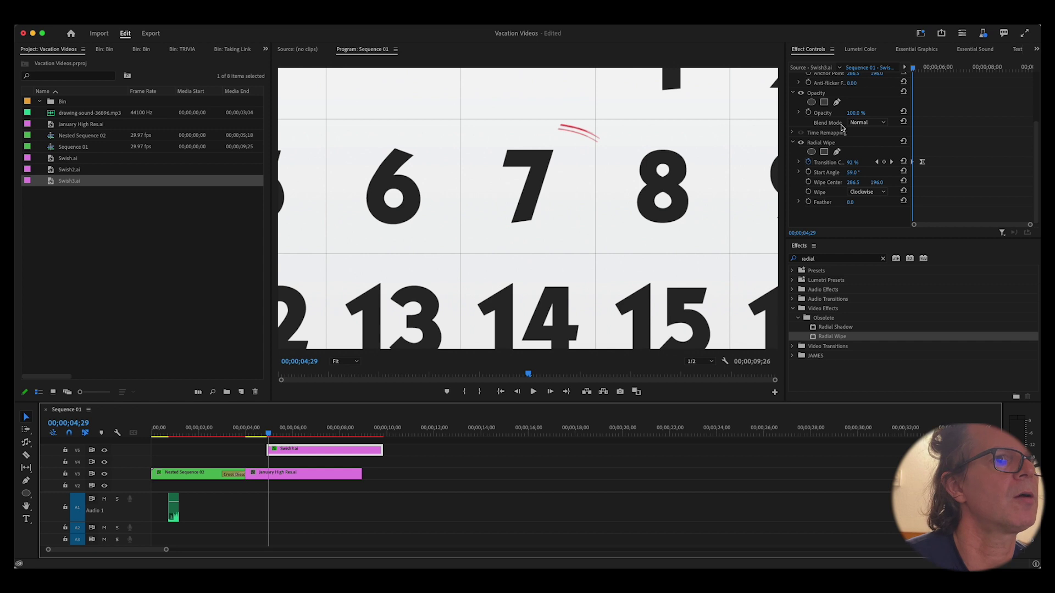
pyautogui.moveTo(853, 172); pyautogui.dragTo(860, 172)
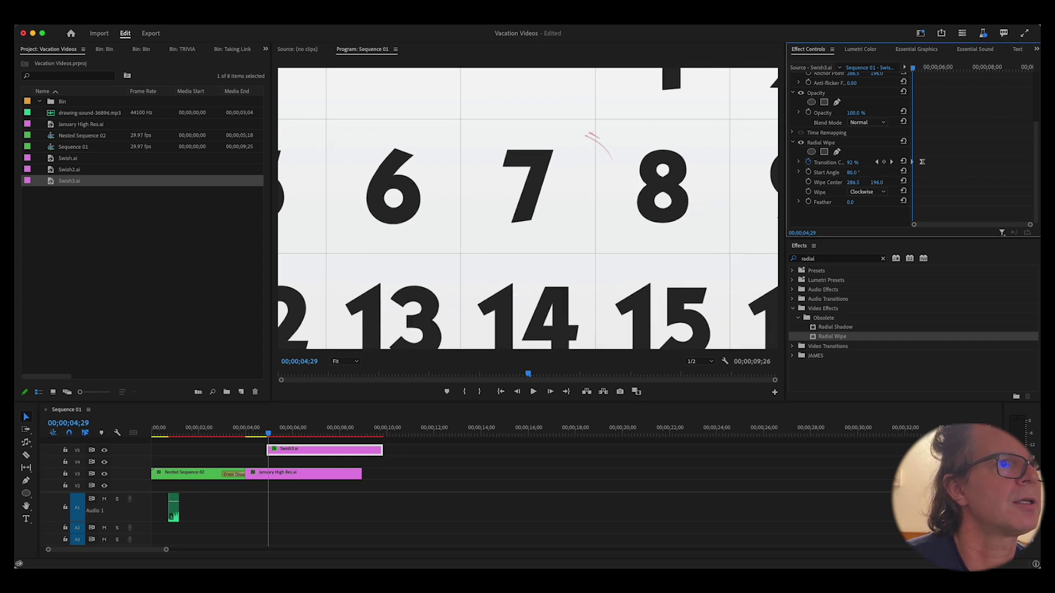
pyautogui.moveTo(852, 172); pyautogui.dragTo(847, 173)
# Preview the red circle drawing around the 7 from 00;00;05;11 and 00;00;04;22.
pyautogui.press('space')
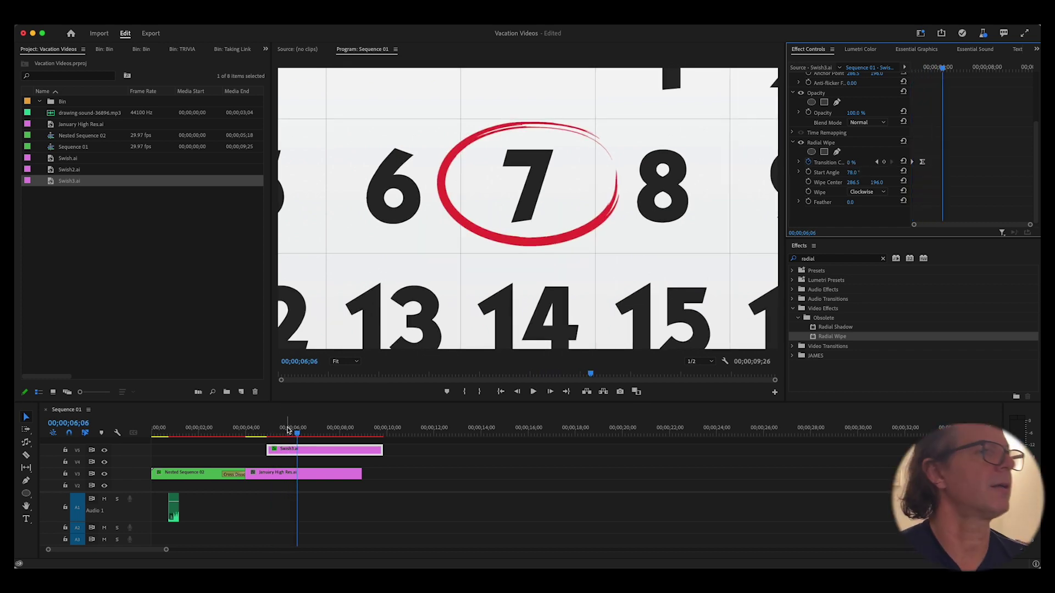
pyautogui.click(278, 432)
pyautogui.press('space')
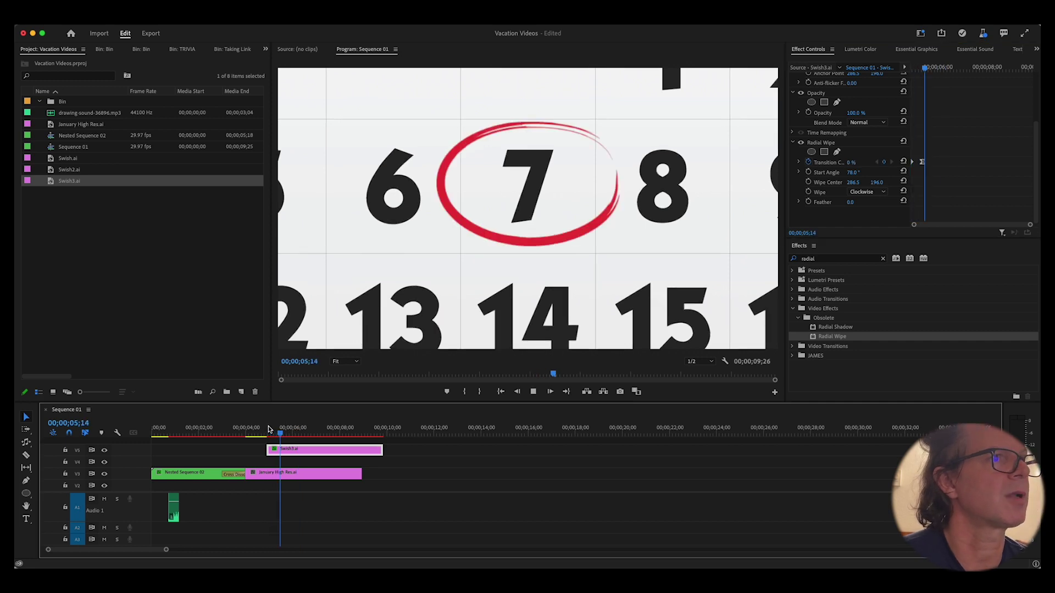
pyautogui.press('space')
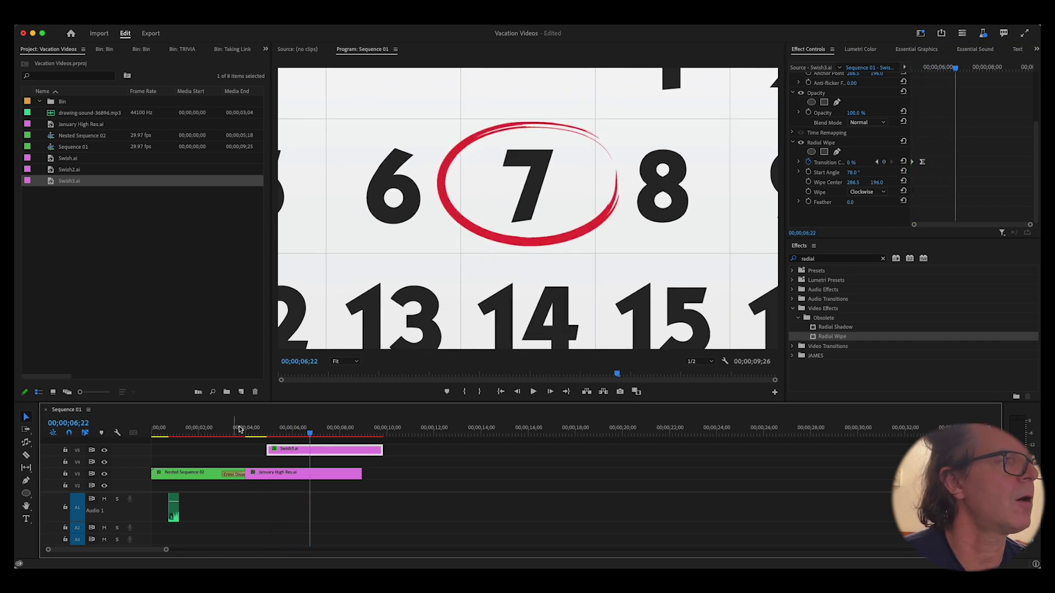
pyautogui.click(263, 430)
pyautogui.press('space')
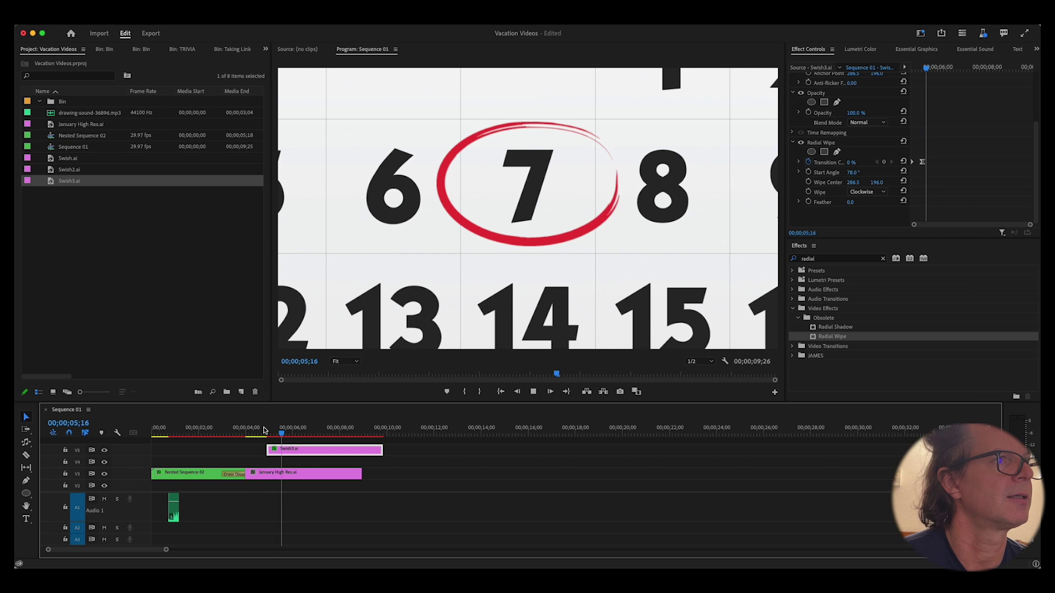
pyautogui.press('space')
# Search the Effects panel for 'Basic' and apply Basic 3D to the Swish3.ai clip.
pyautogui.moveTo(183, 432); pyautogui.dragTo(199, 433)
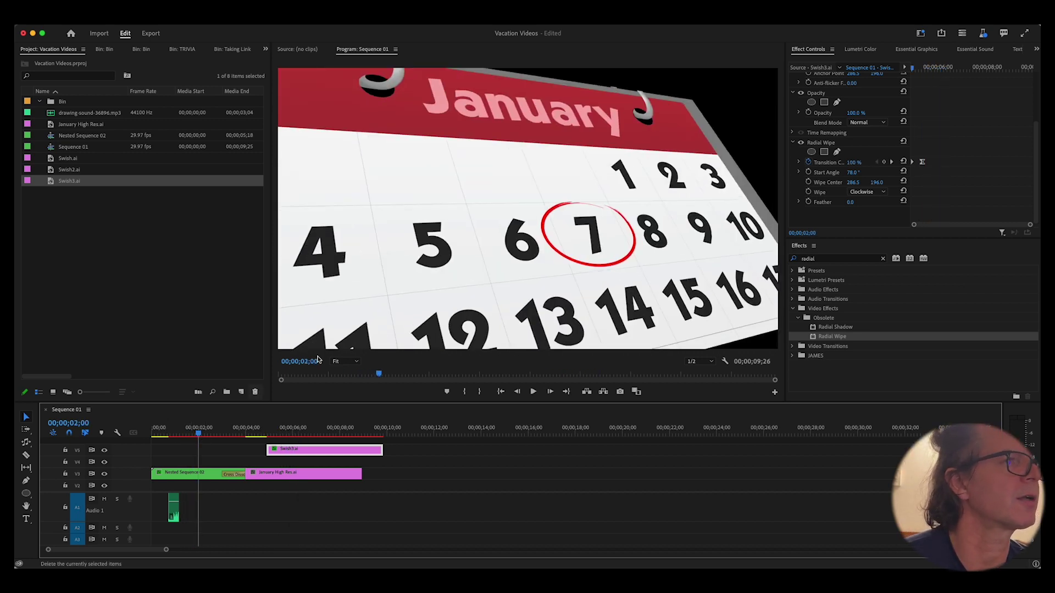
pyautogui.click(883, 259)
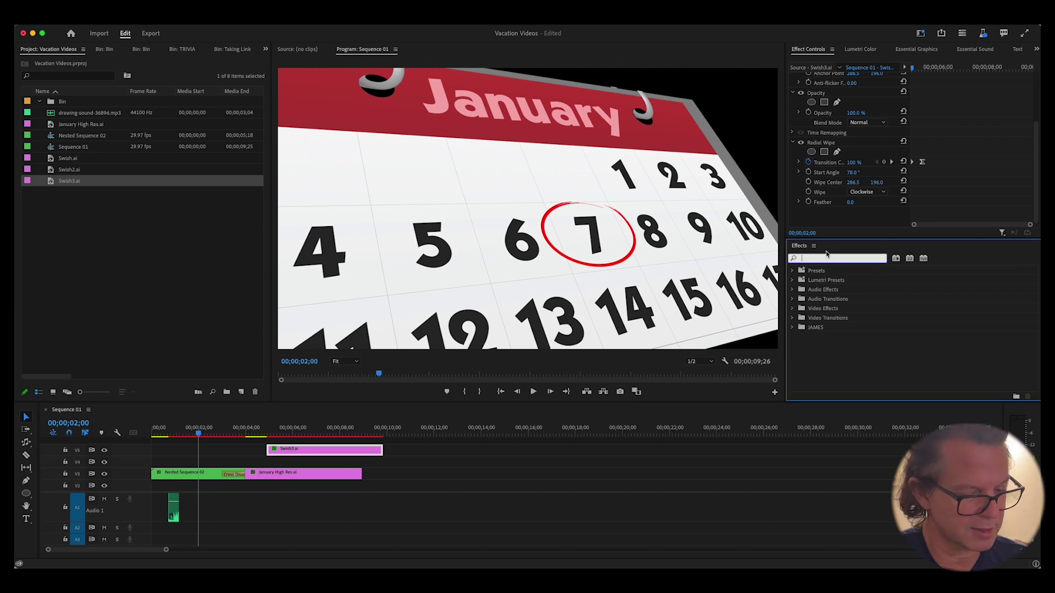
pyautogui.write('Basic')
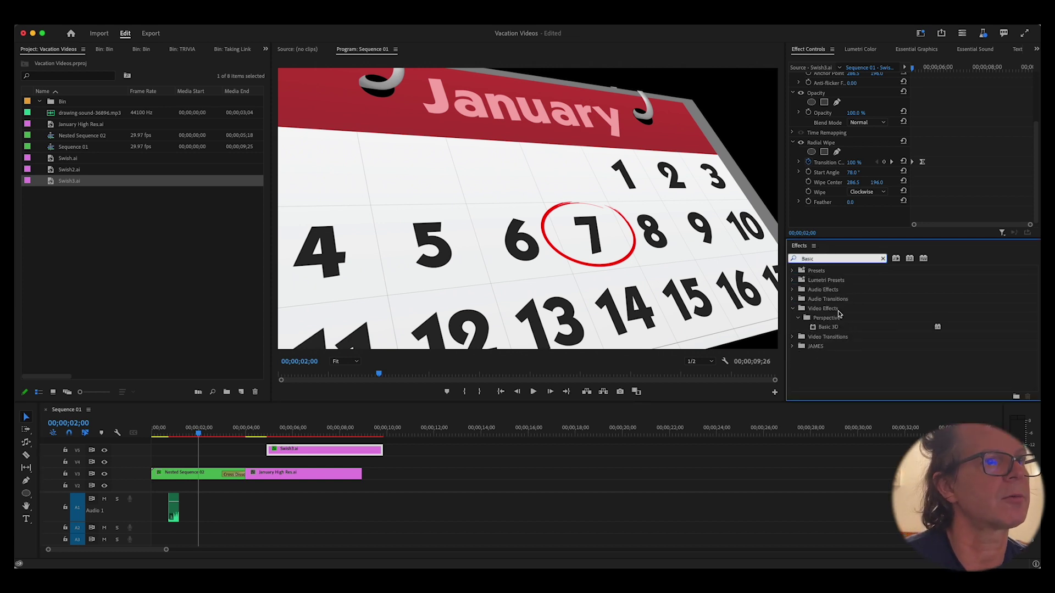
pyautogui.doubleClick(822, 329)
# Move the playhead to 00;00;06;19 and select the January High Res.ai calendar clip.
pyautogui.scroll(-3, 846, 165)
pyautogui.click(308, 434)
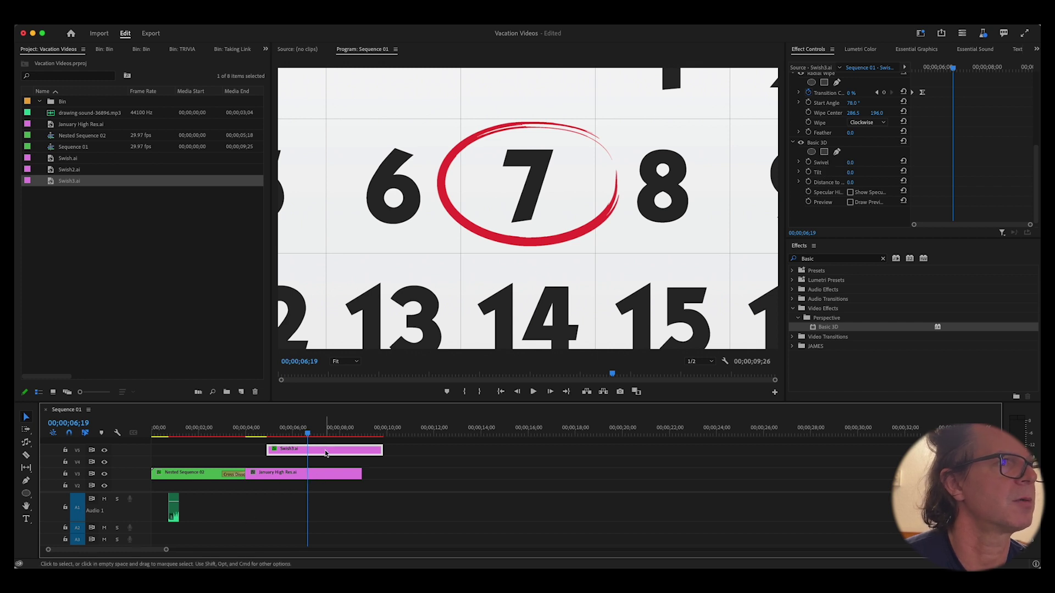
pyautogui.click(325, 473)
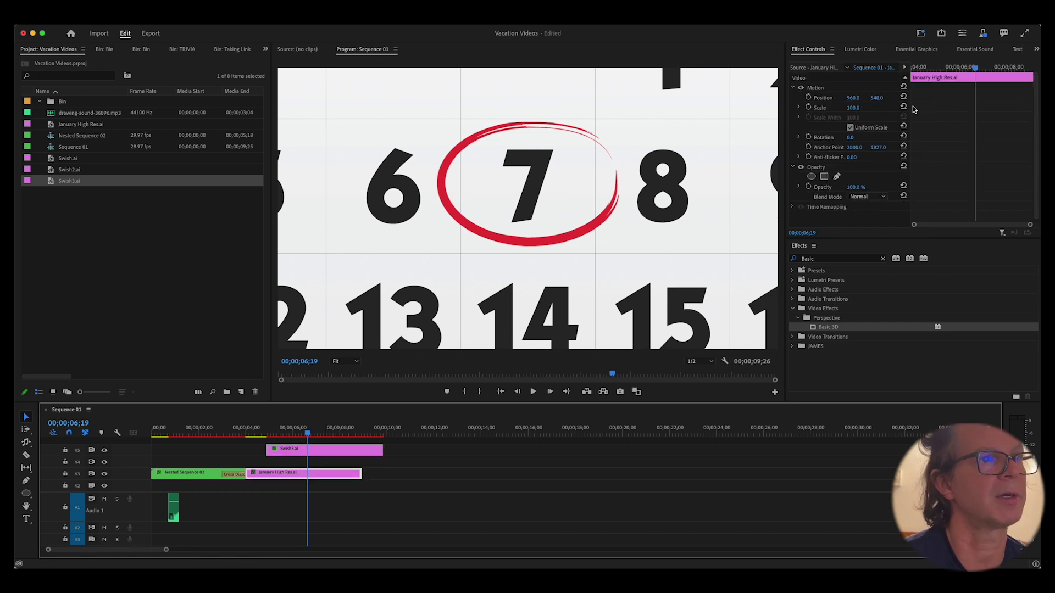